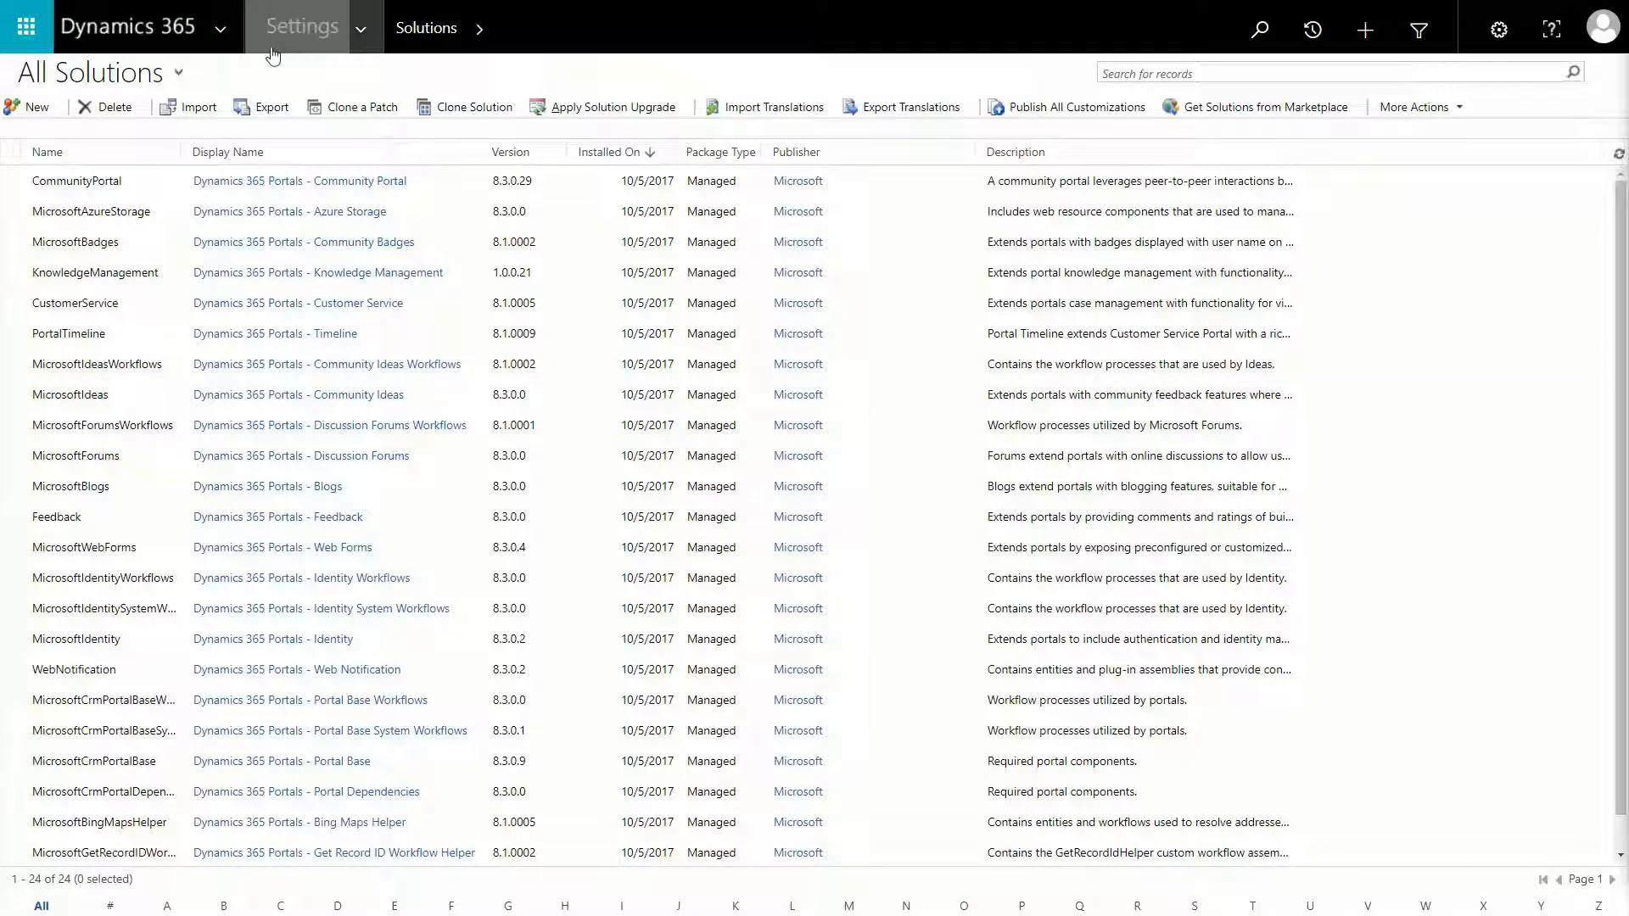
Create and save a new solution with display name OurSolution, publisher Demo and version 0.0.0.0.
left_click(369, 41)
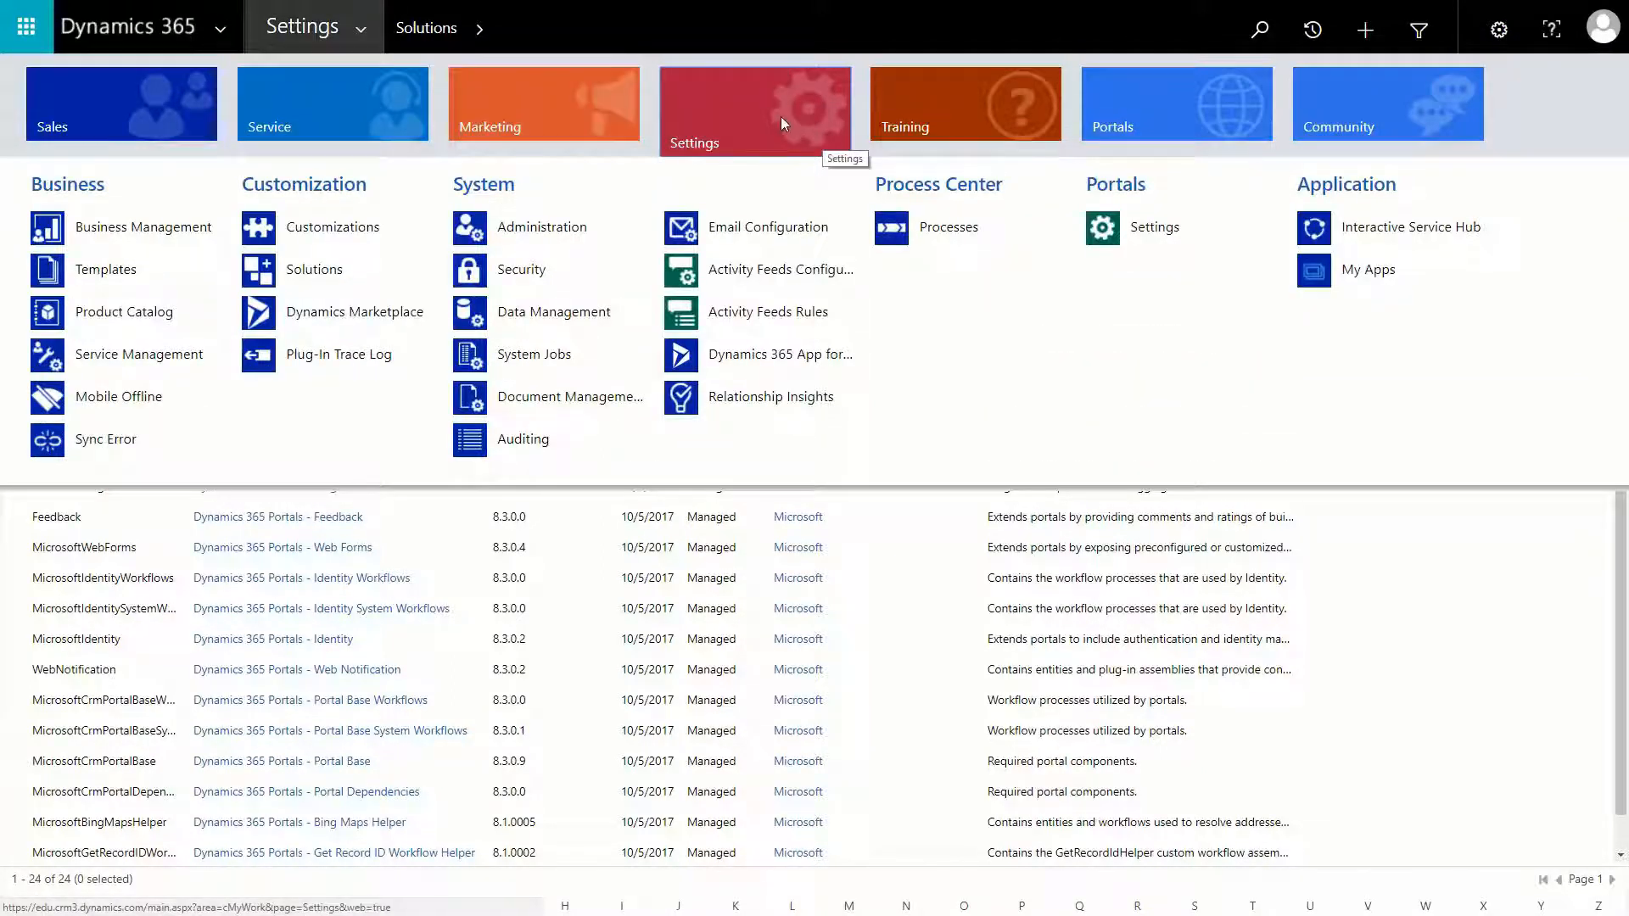
left_click(332, 270)
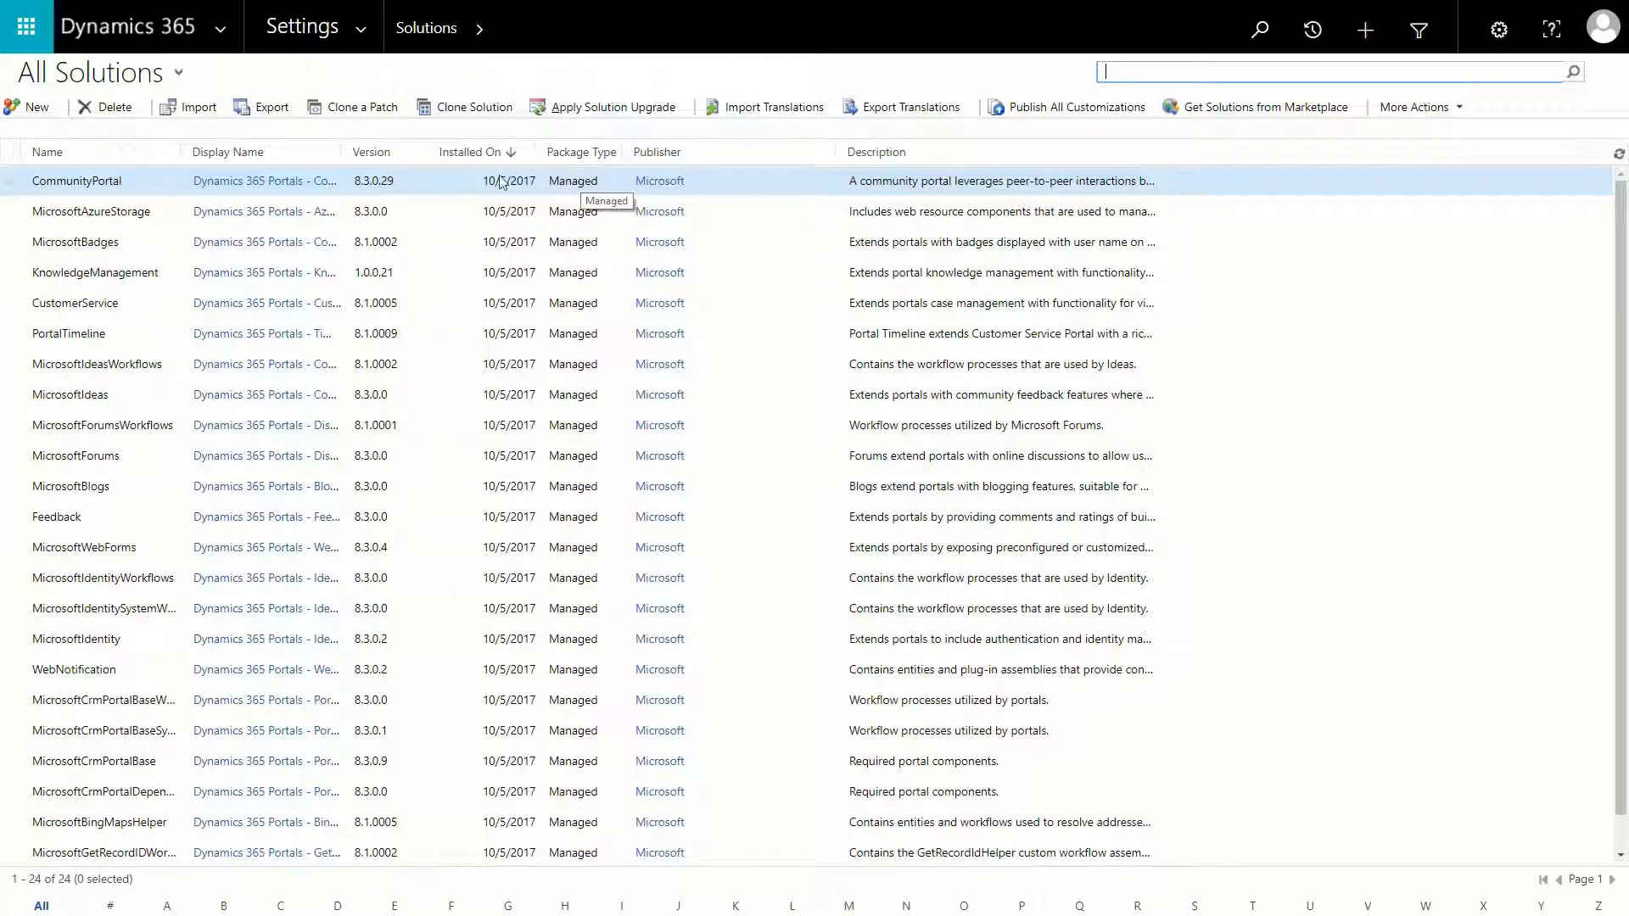
left_click(37, 109)
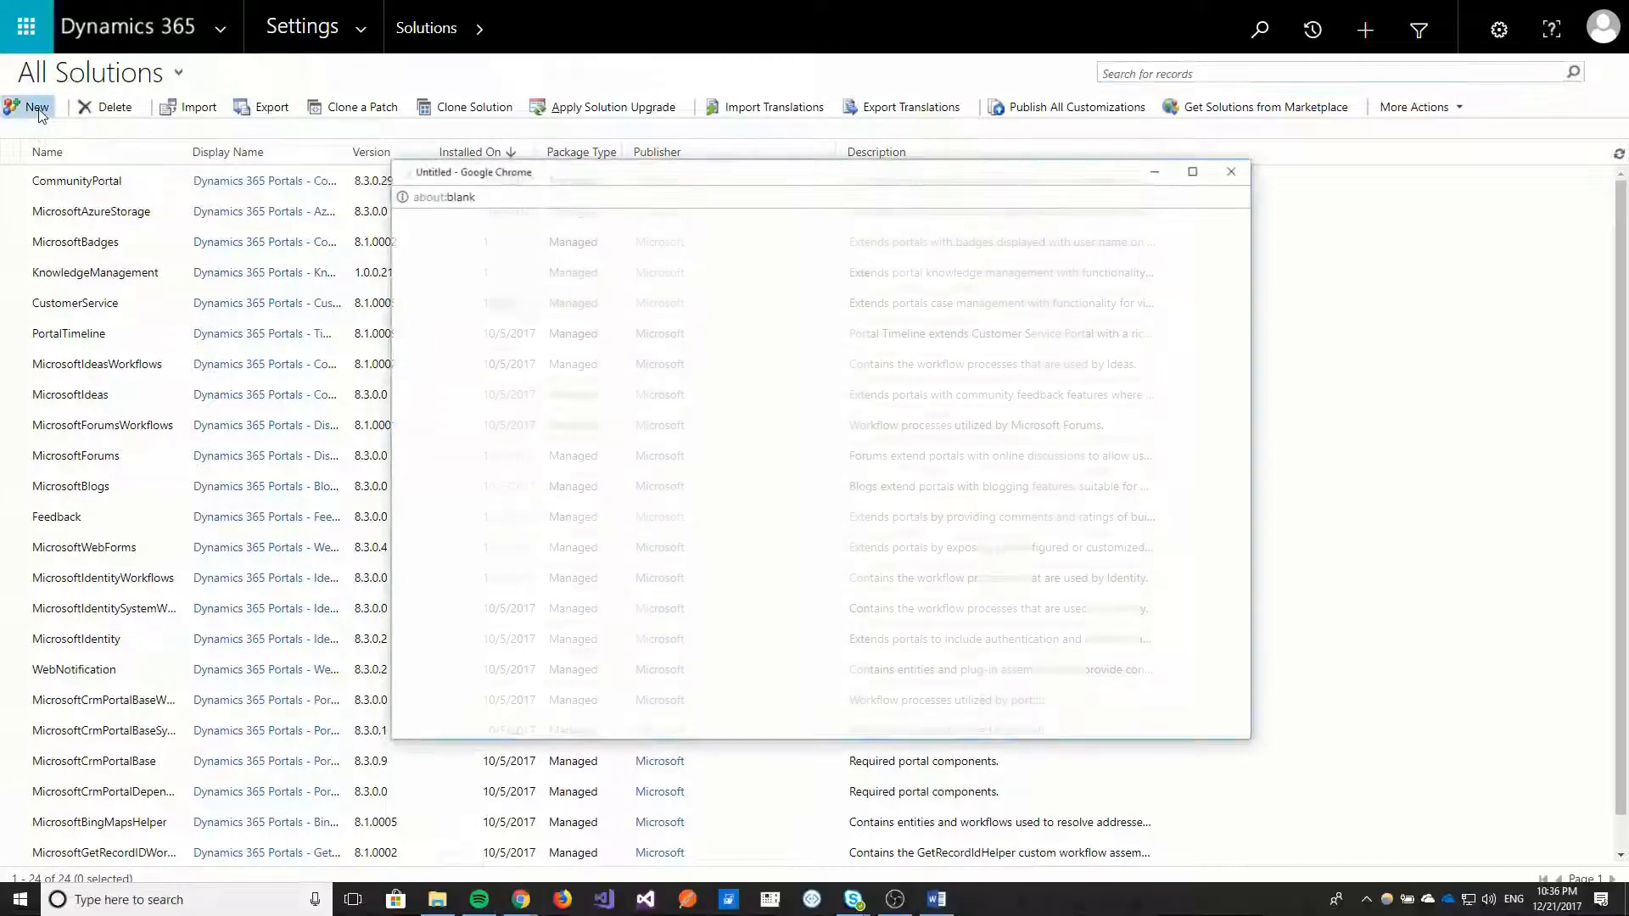
left_click(1195, 173)
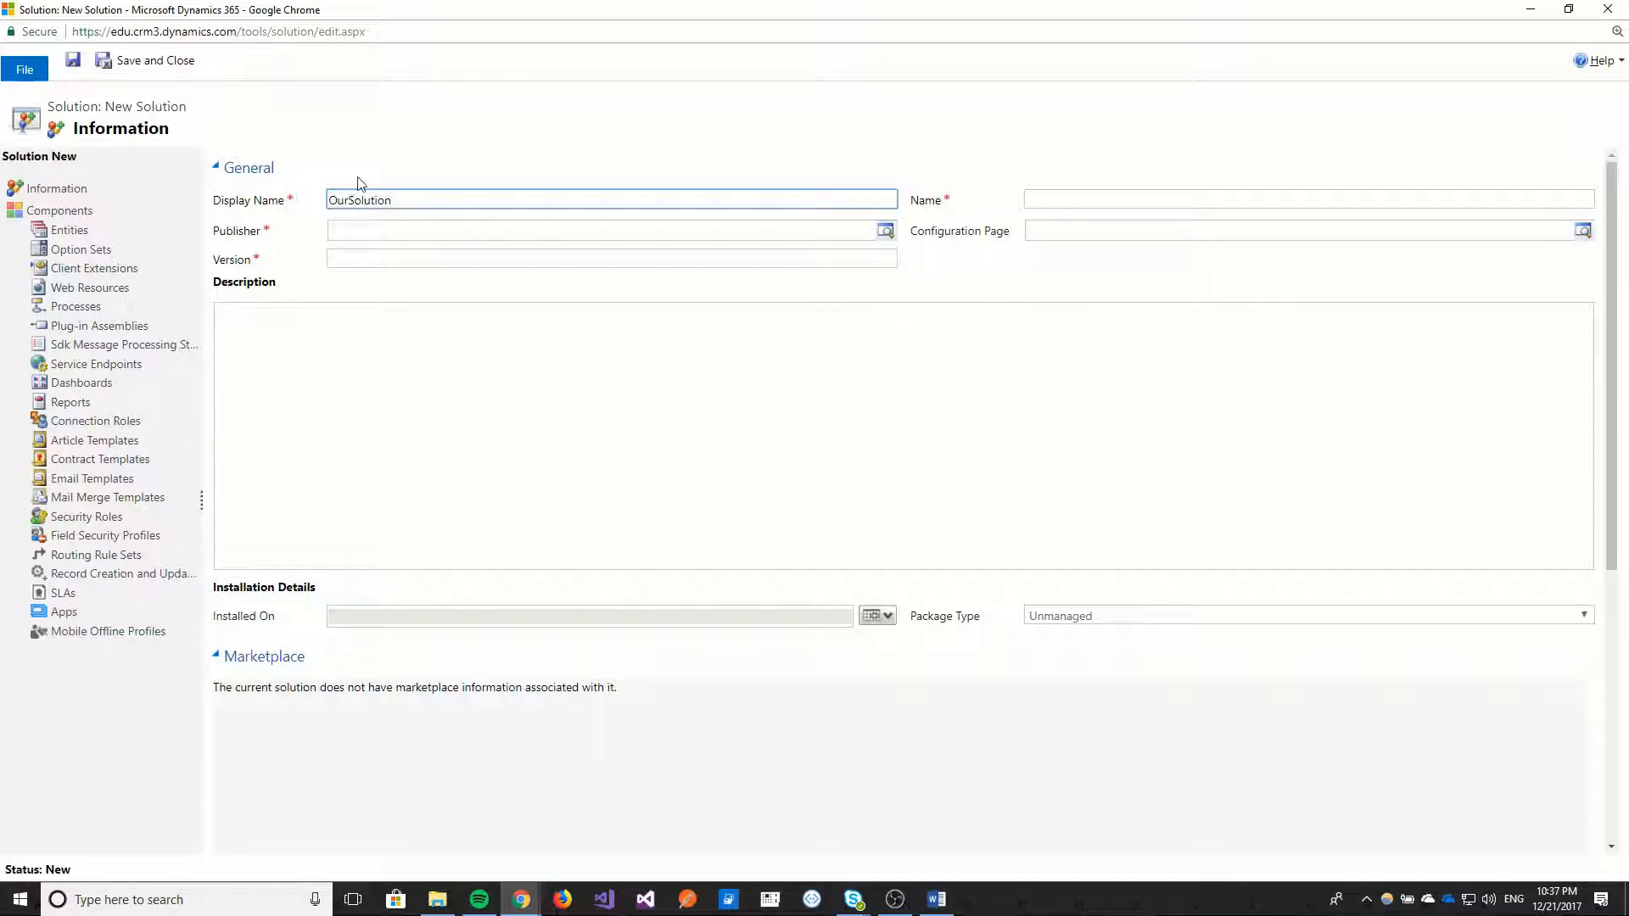
left_click(376, 227)
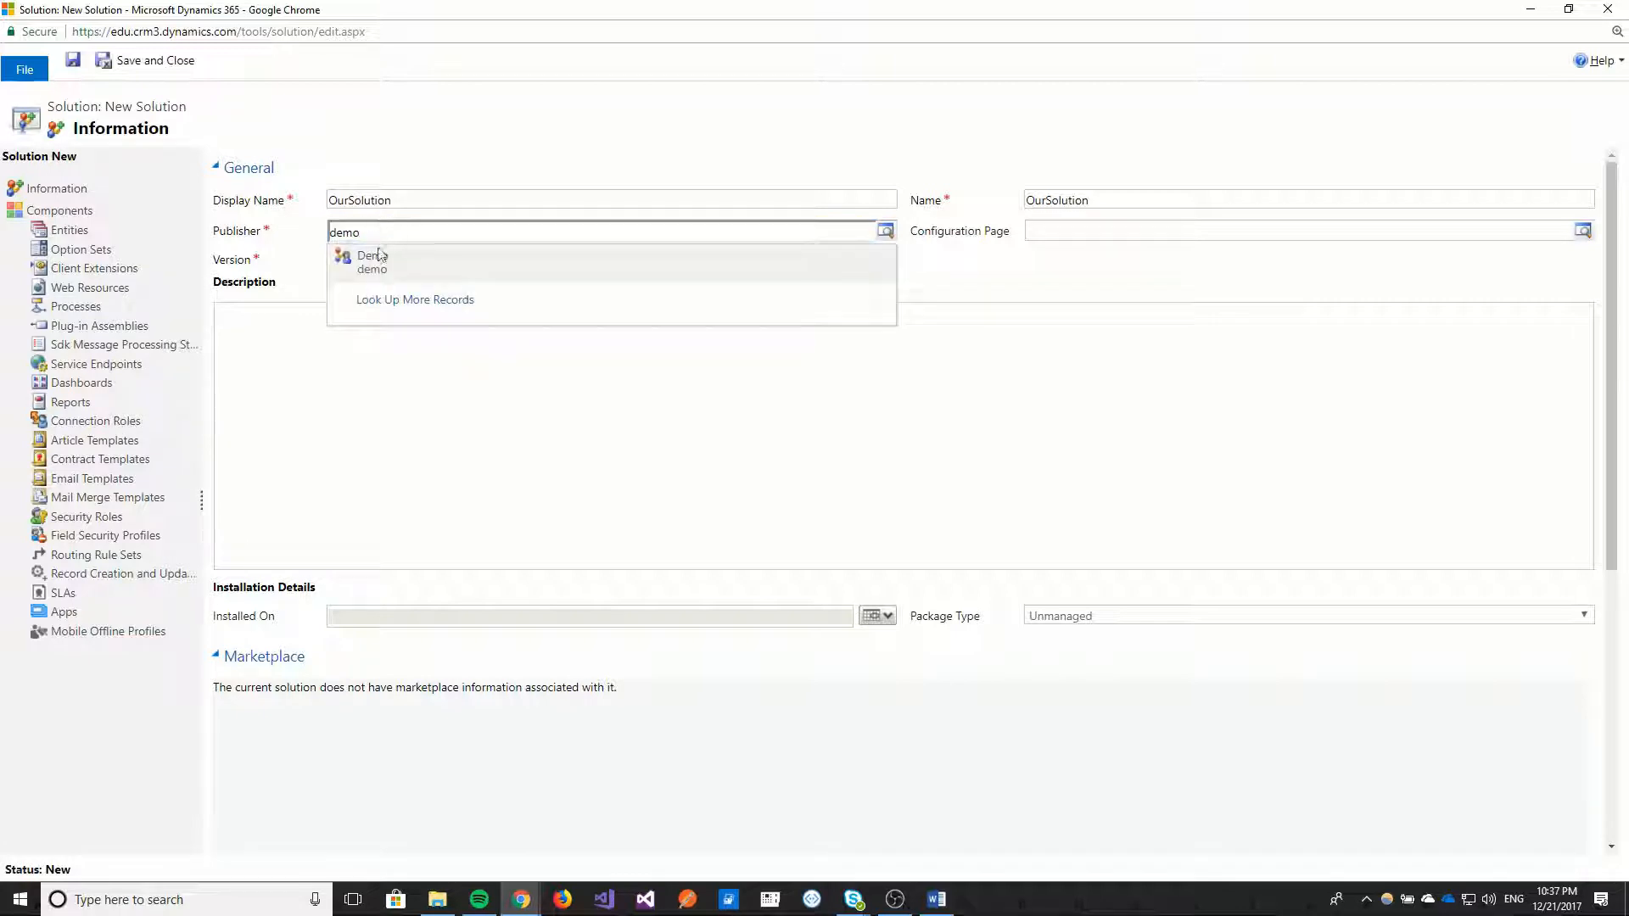
left_click(379, 255)
left_click(390, 263)
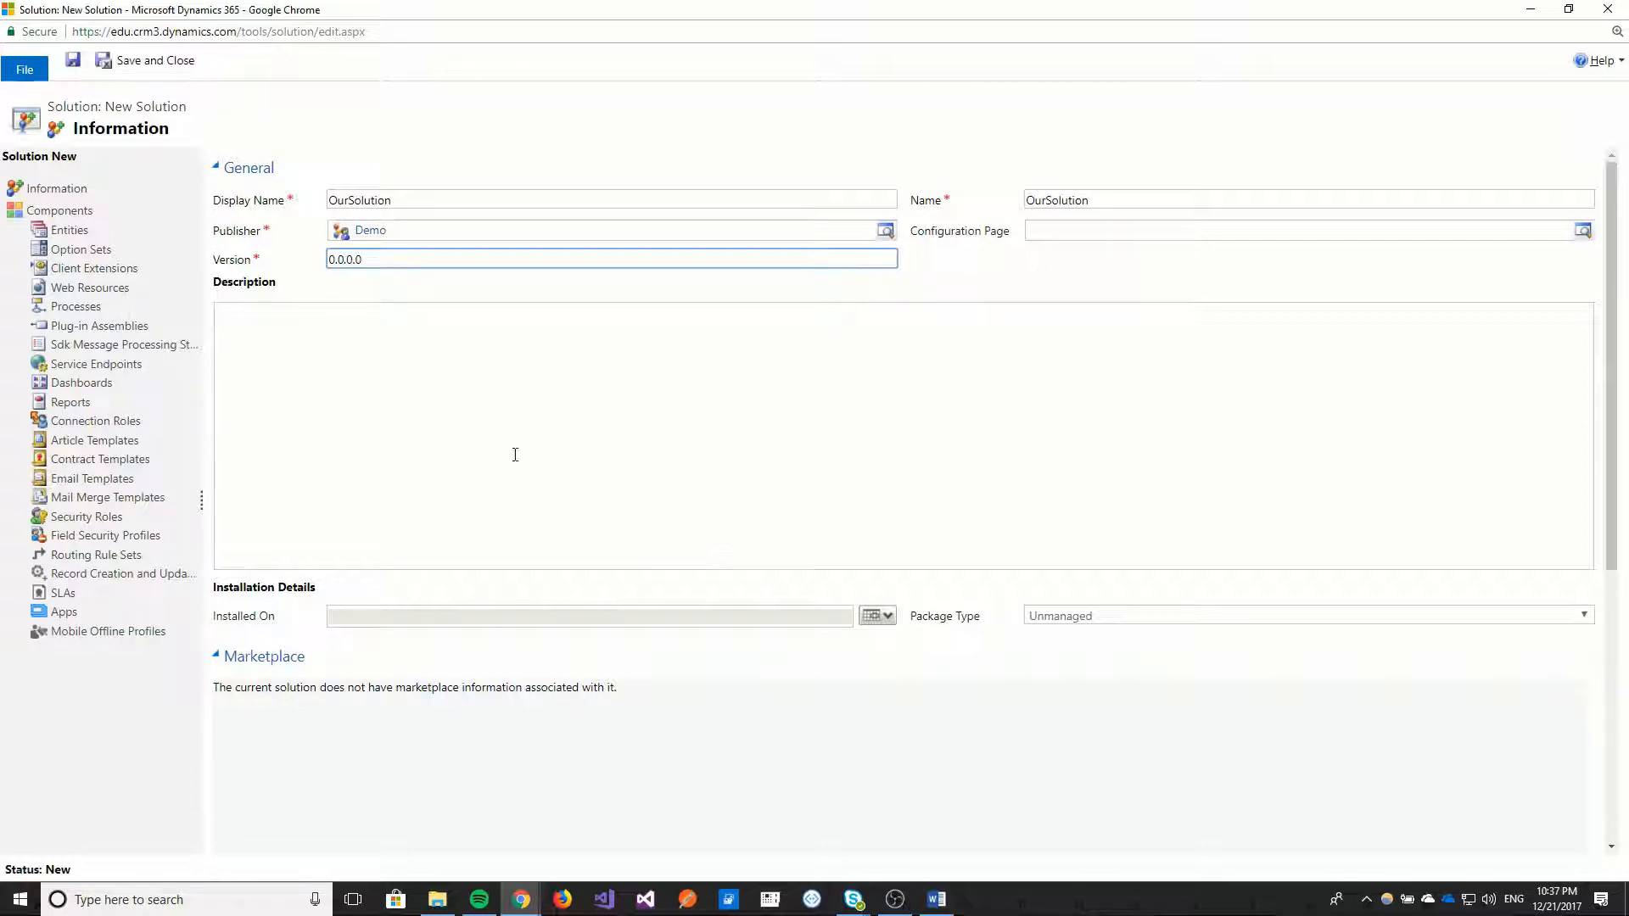
left_click(73, 60)
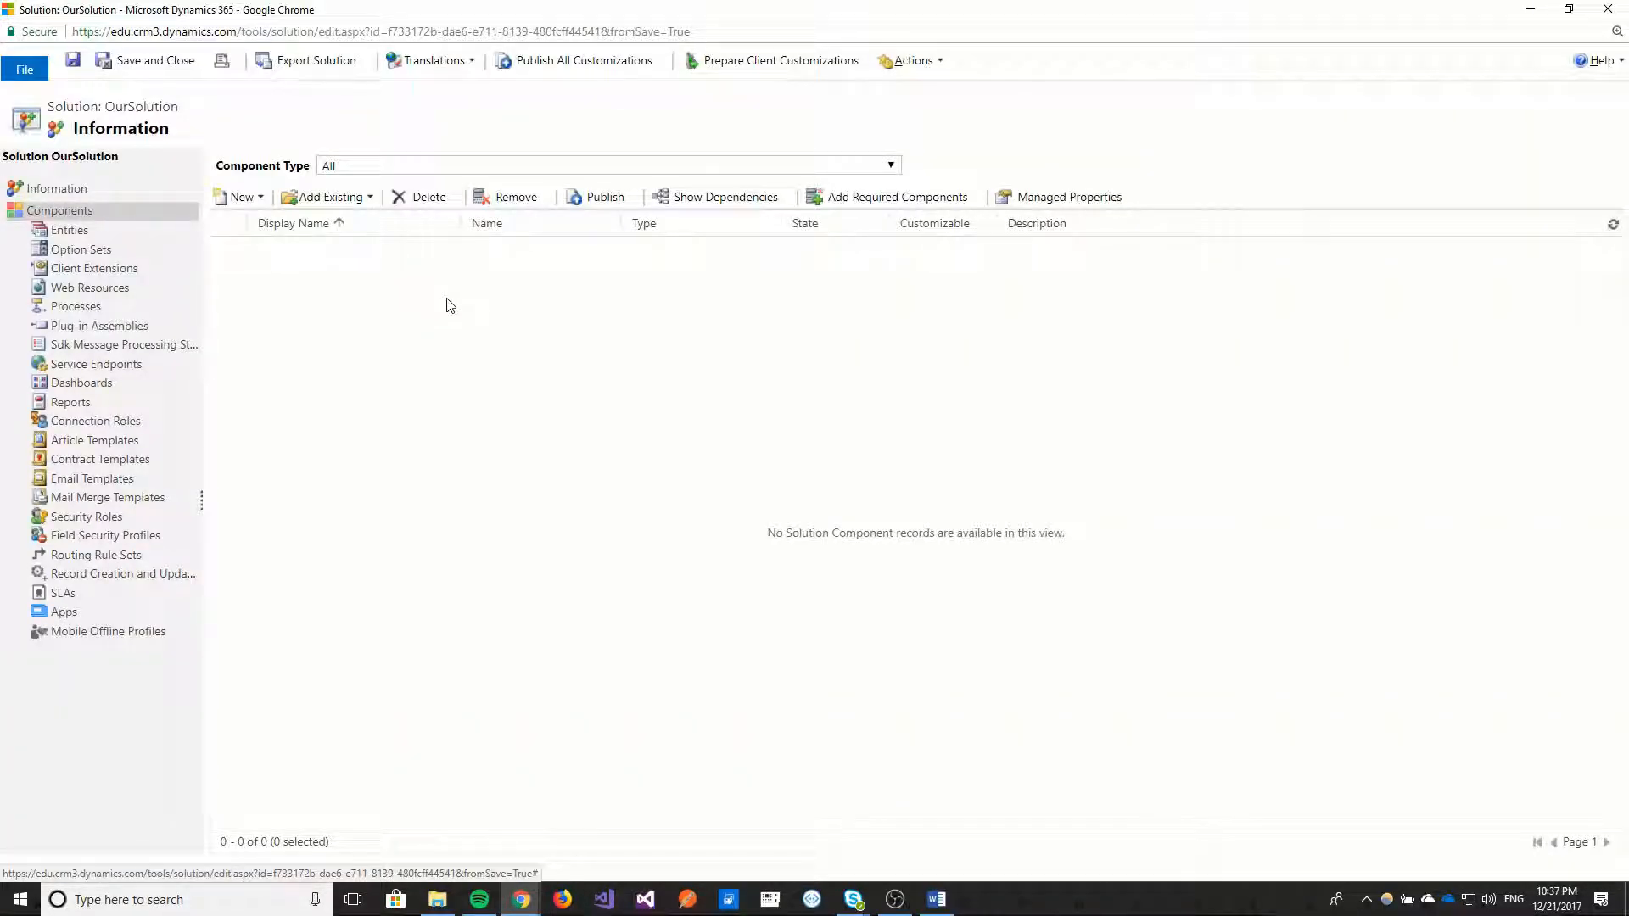
Add a new entity to OurSolution with display name OurEntity and plural name OurEntities, and save and close it.
left_click(65, 232)
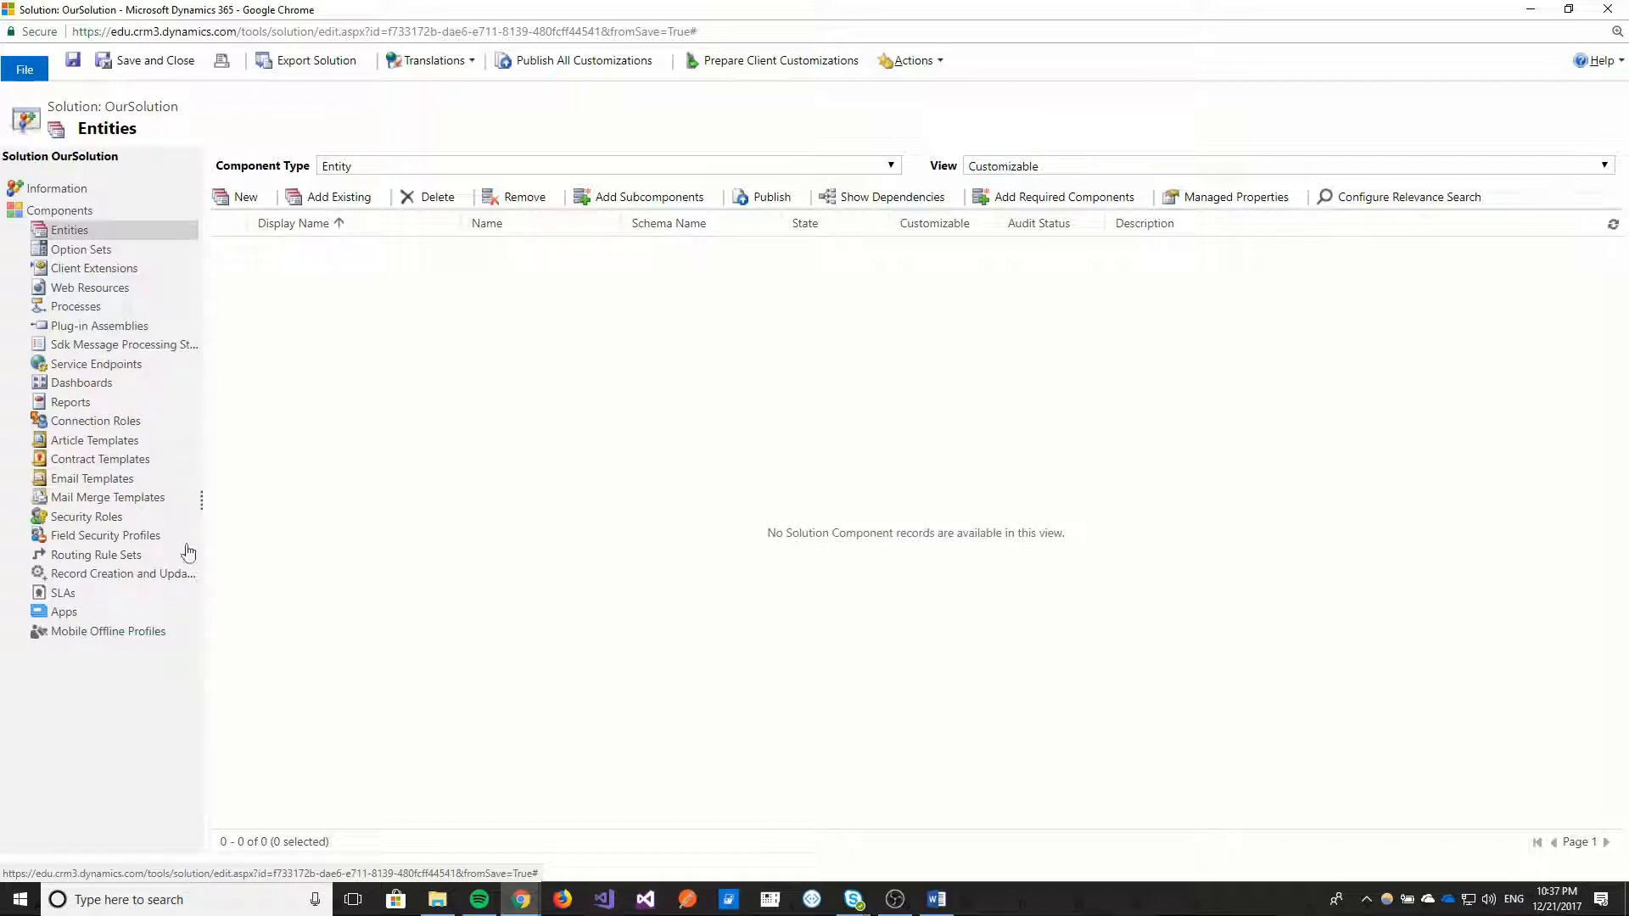
left_click(240, 199)
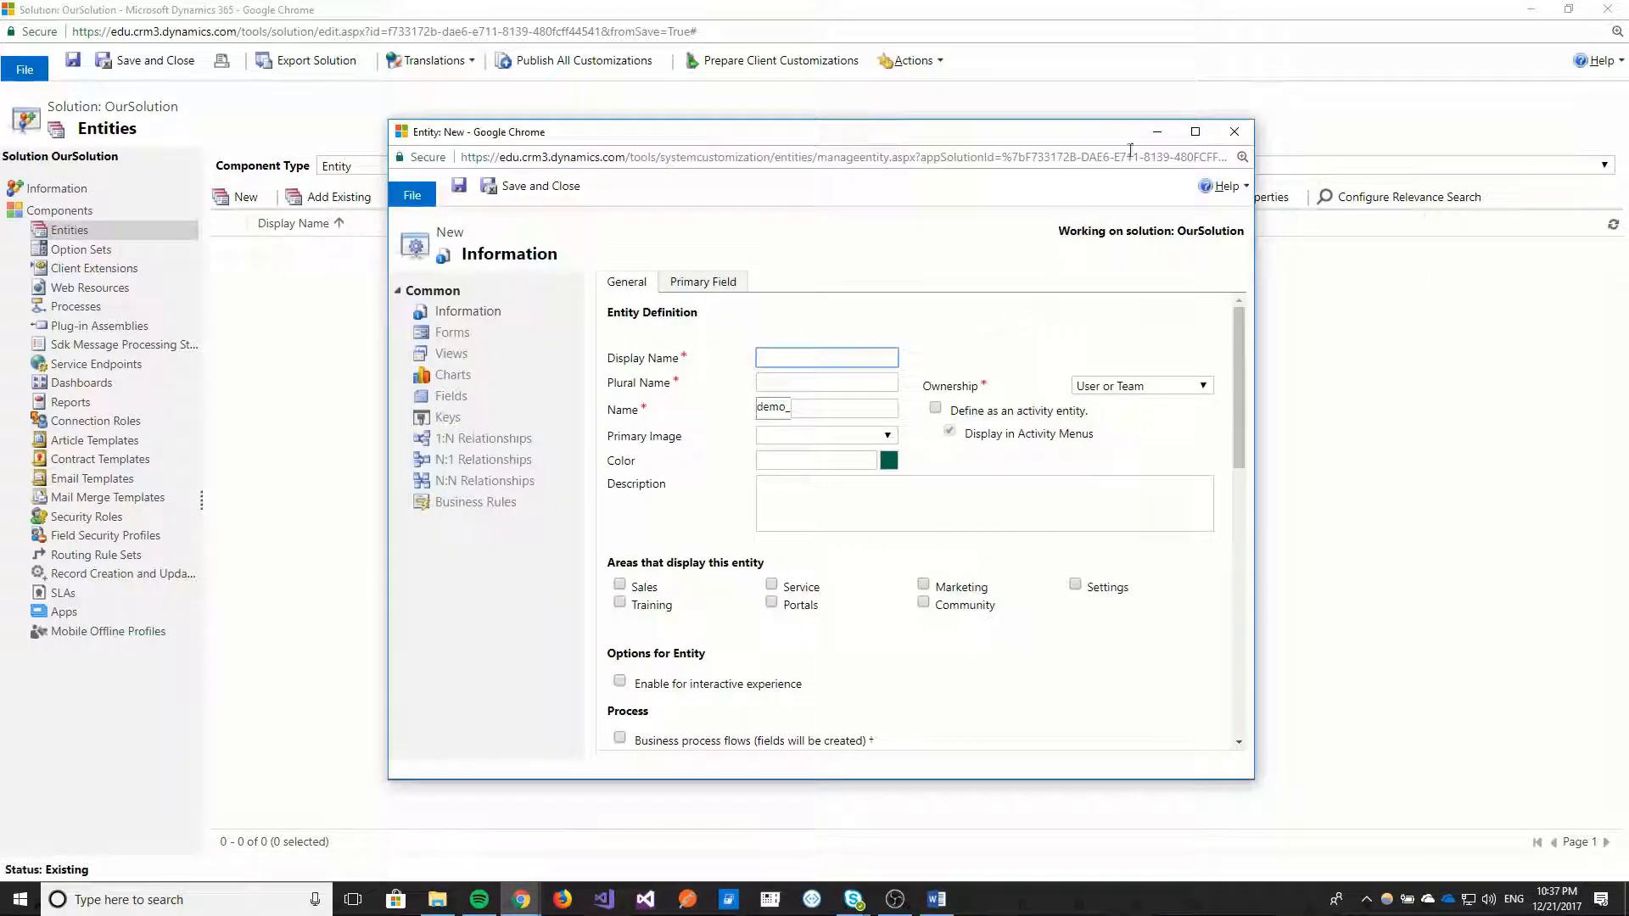
left_click(1196, 133)
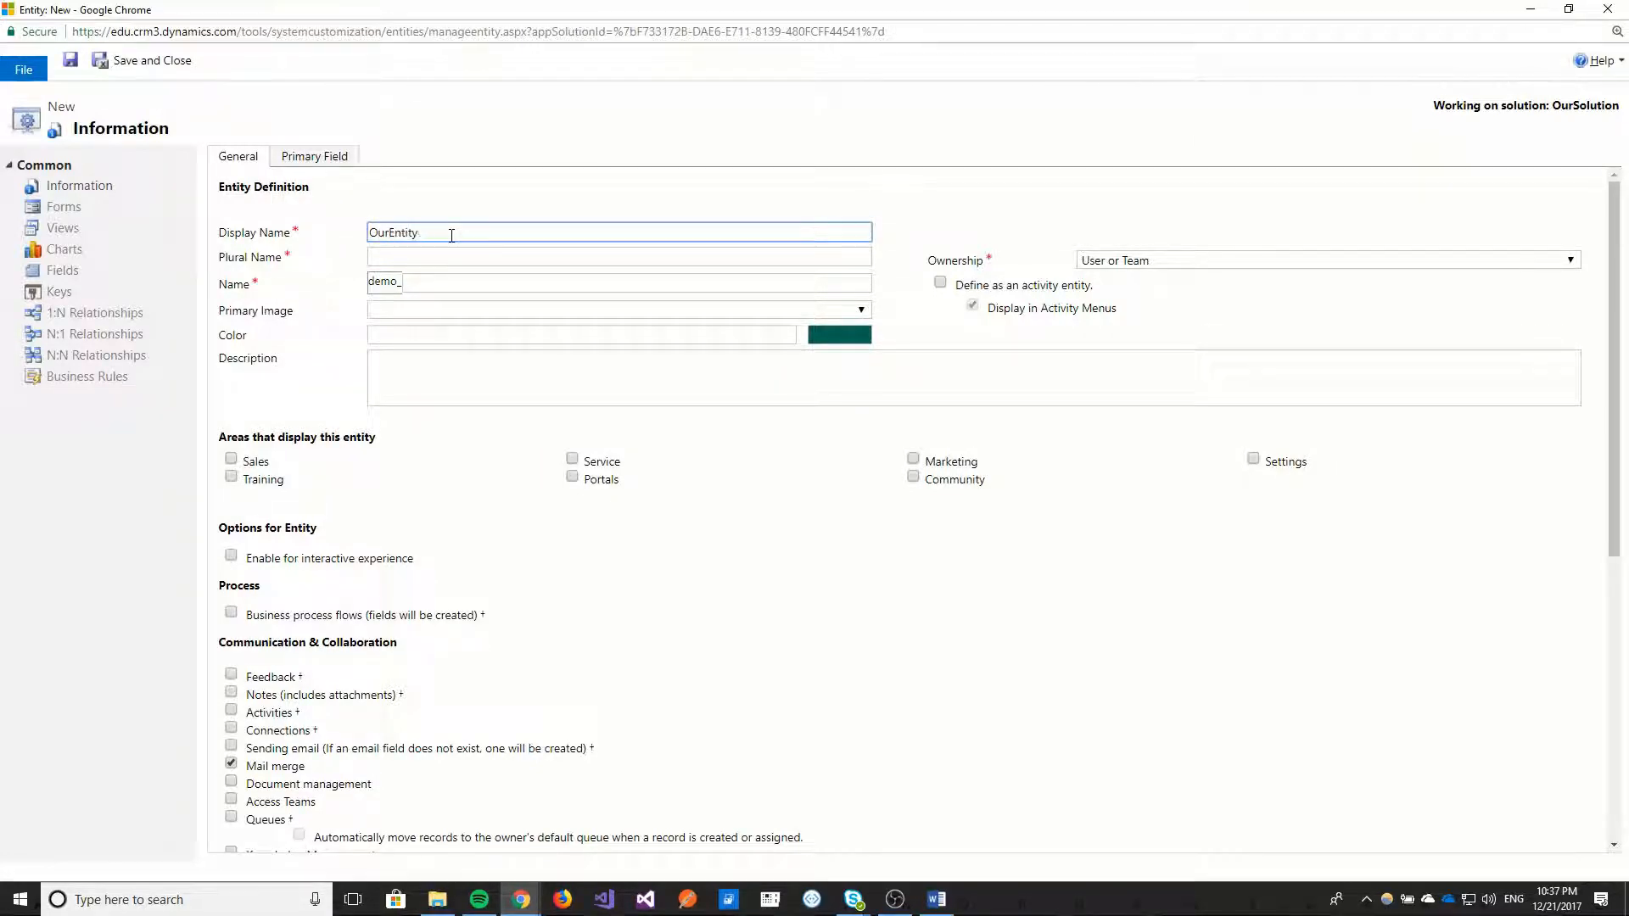
left_click_drag(428, 233, 369, 235)
key("ctrl+c")
left_click(397, 251)
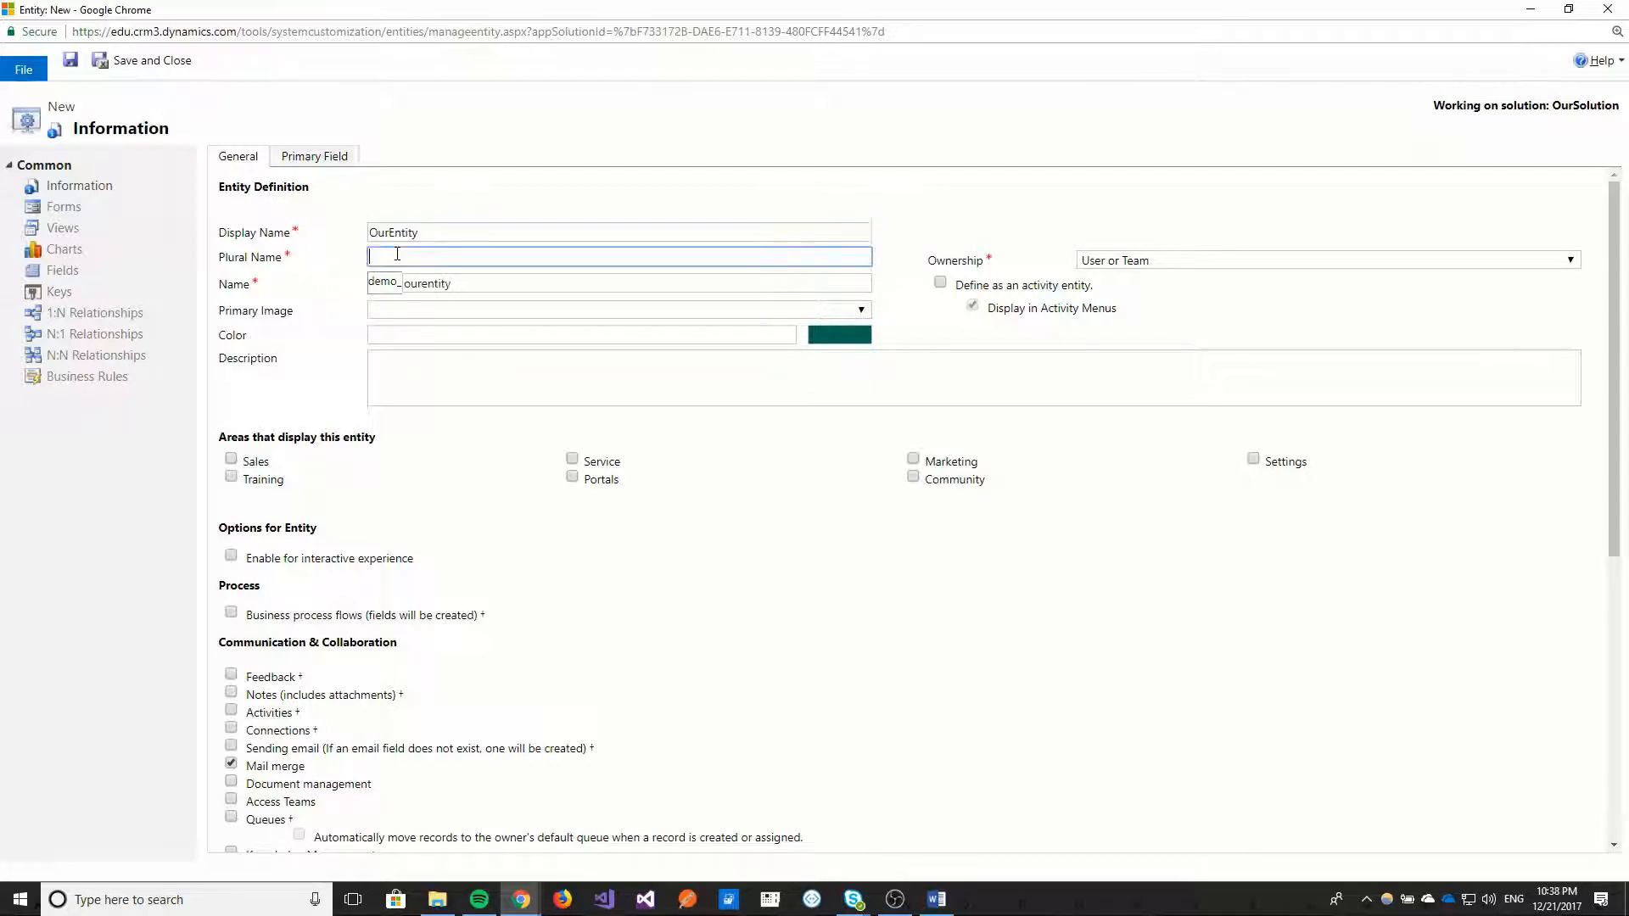
key("ctrl+v")
type("ies")
left_click(144, 66)
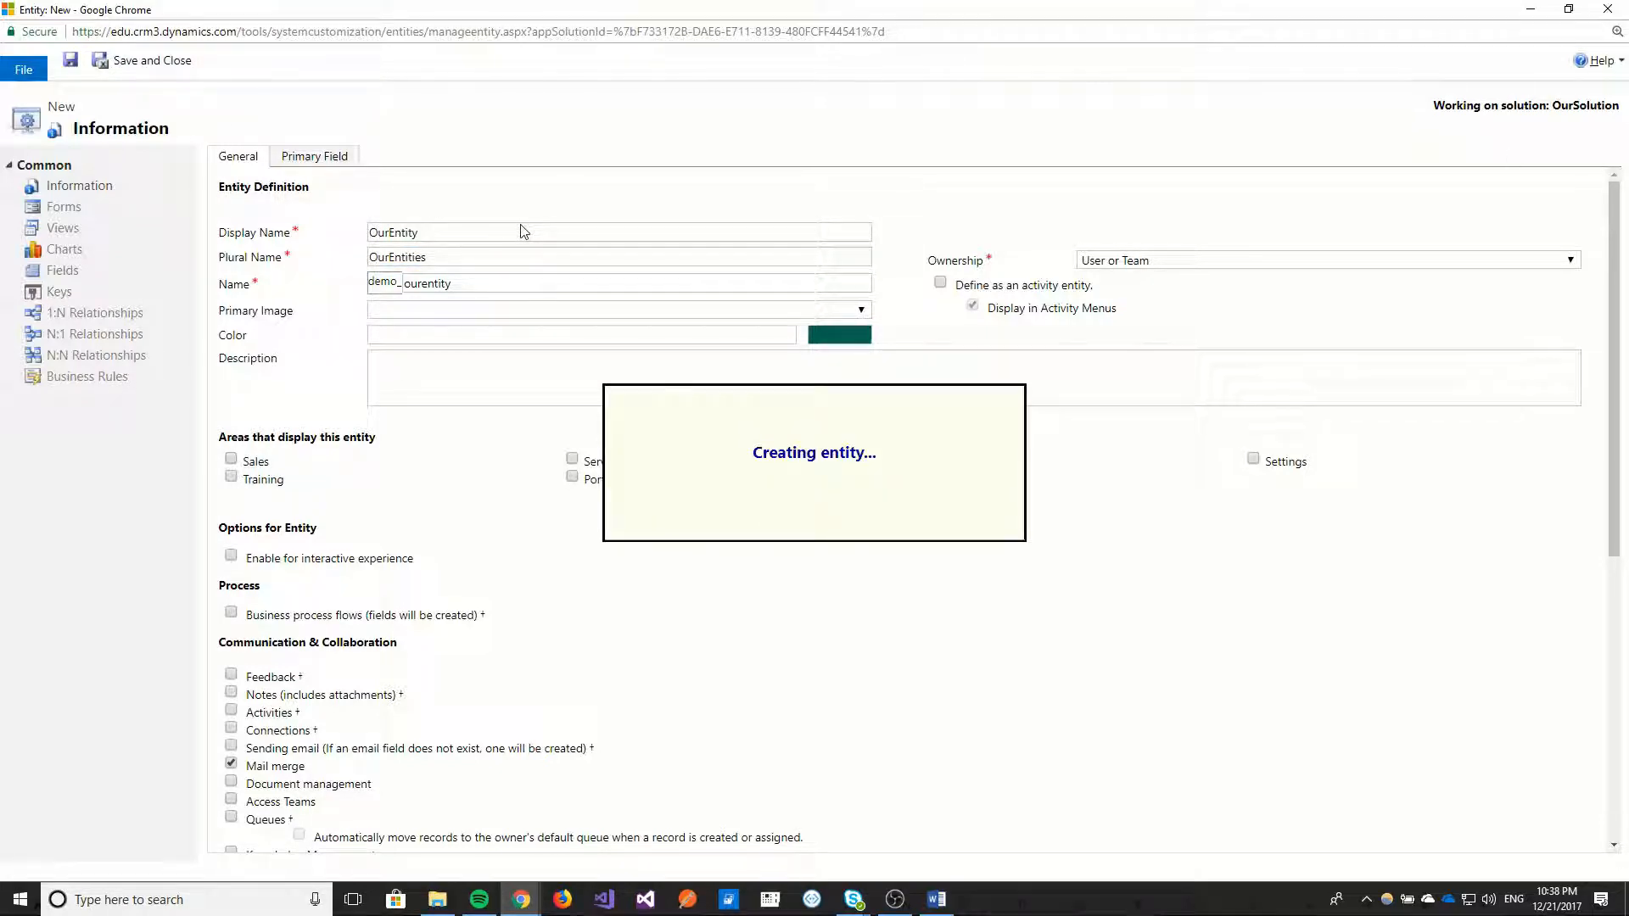
left_click(1569, 10)
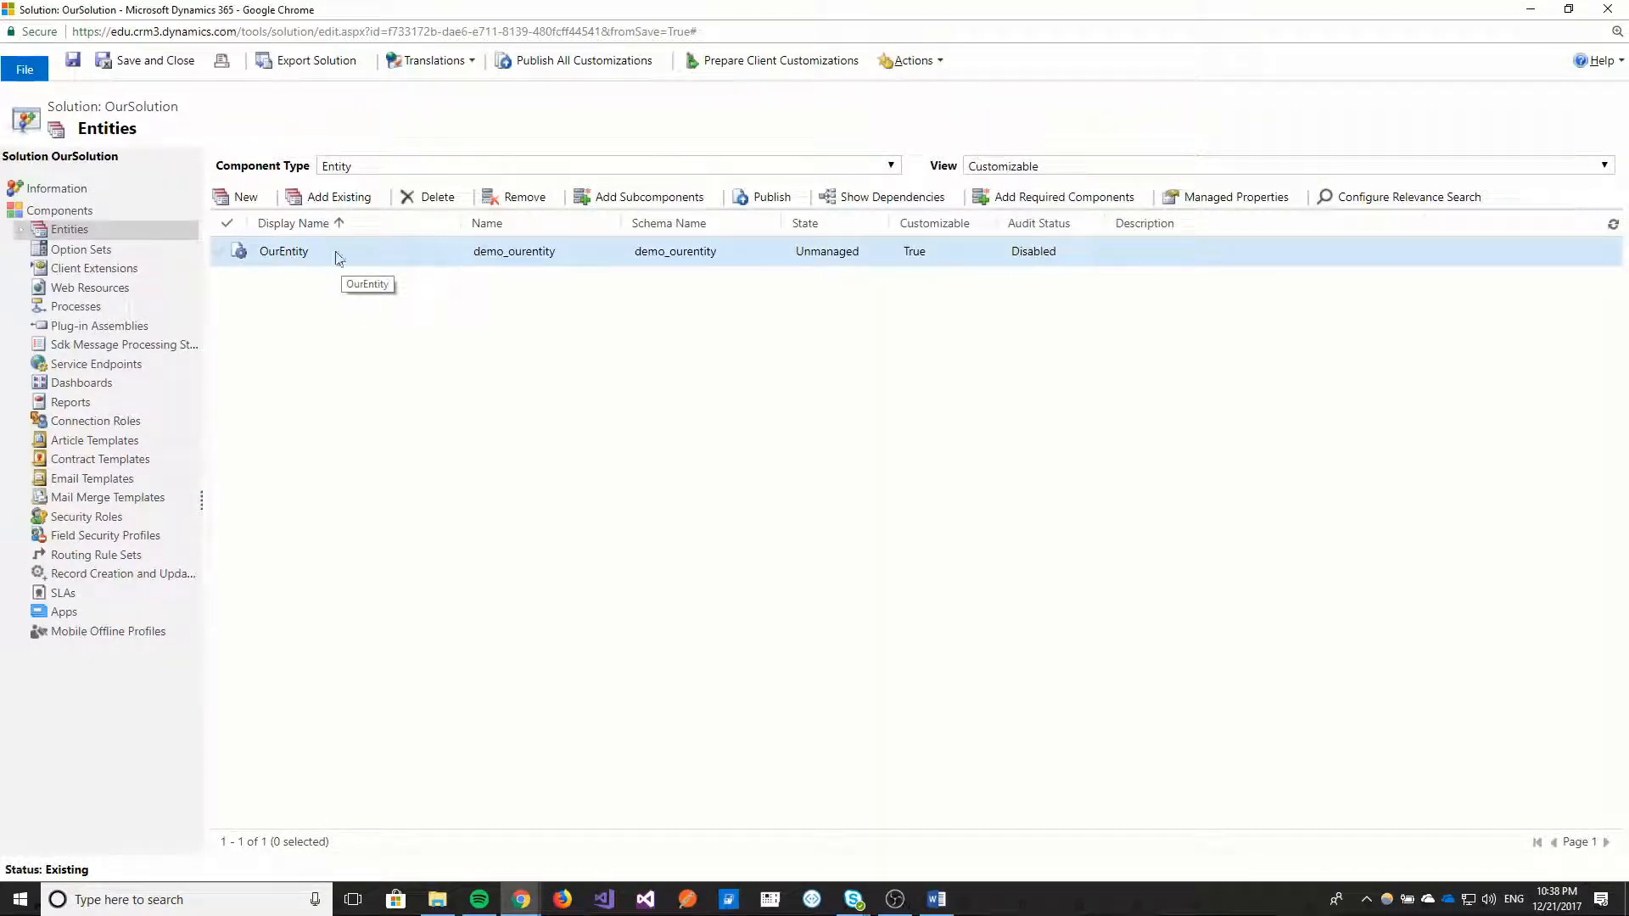
Examine OurEntity's forms, including the layout of its main Information form, and its lists of views and fields.
left_click(20, 233)
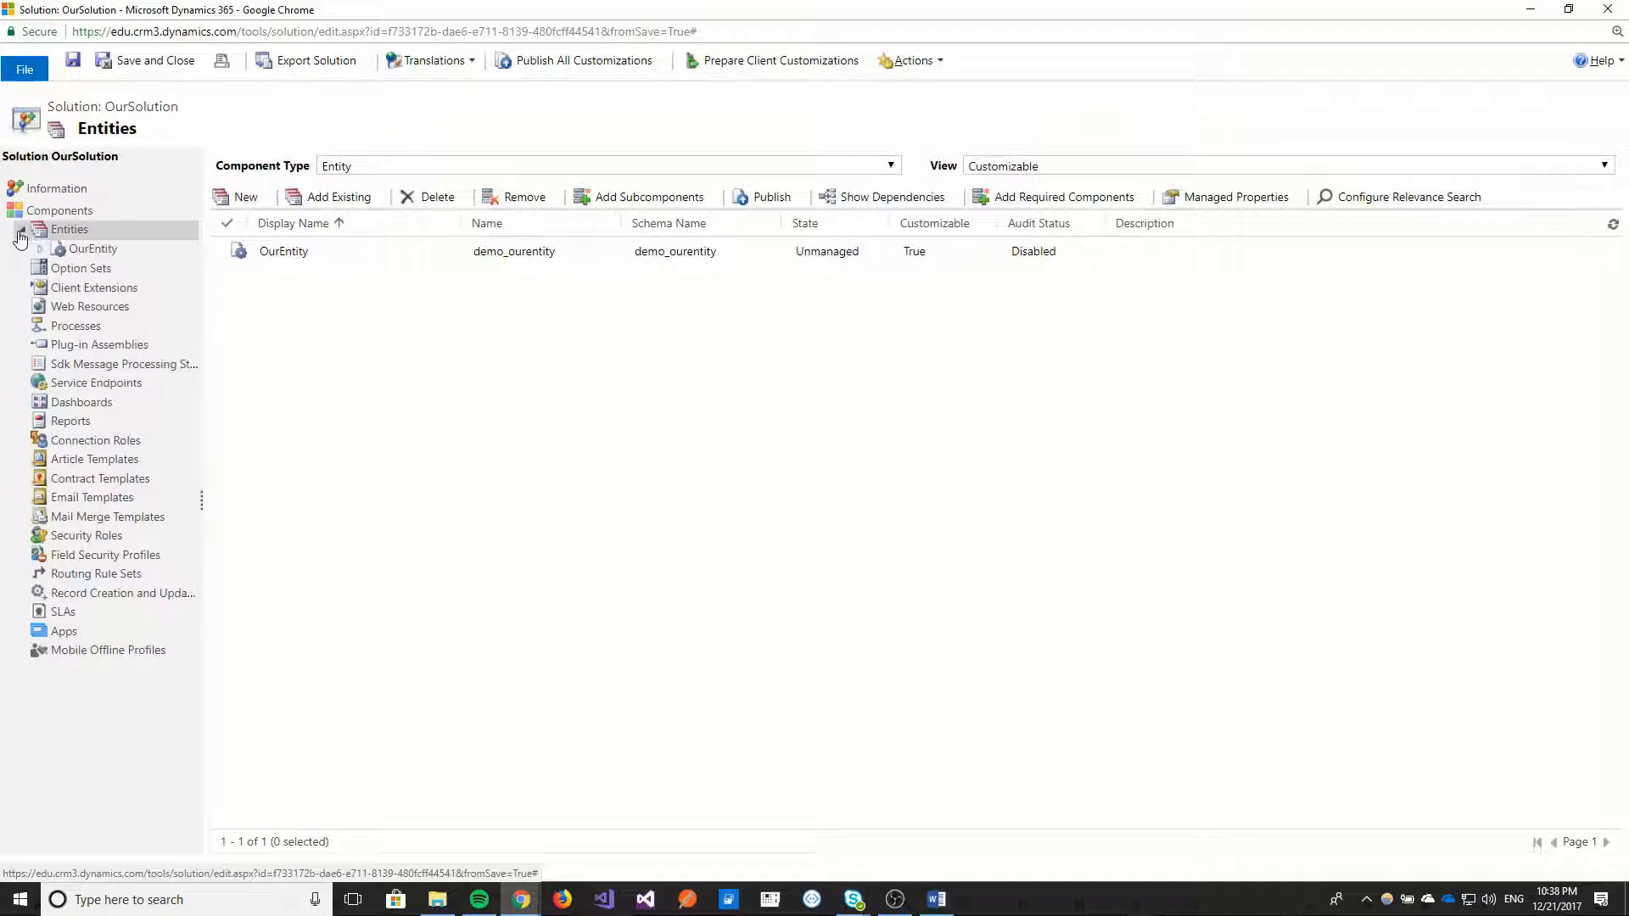
left_click(41, 251)
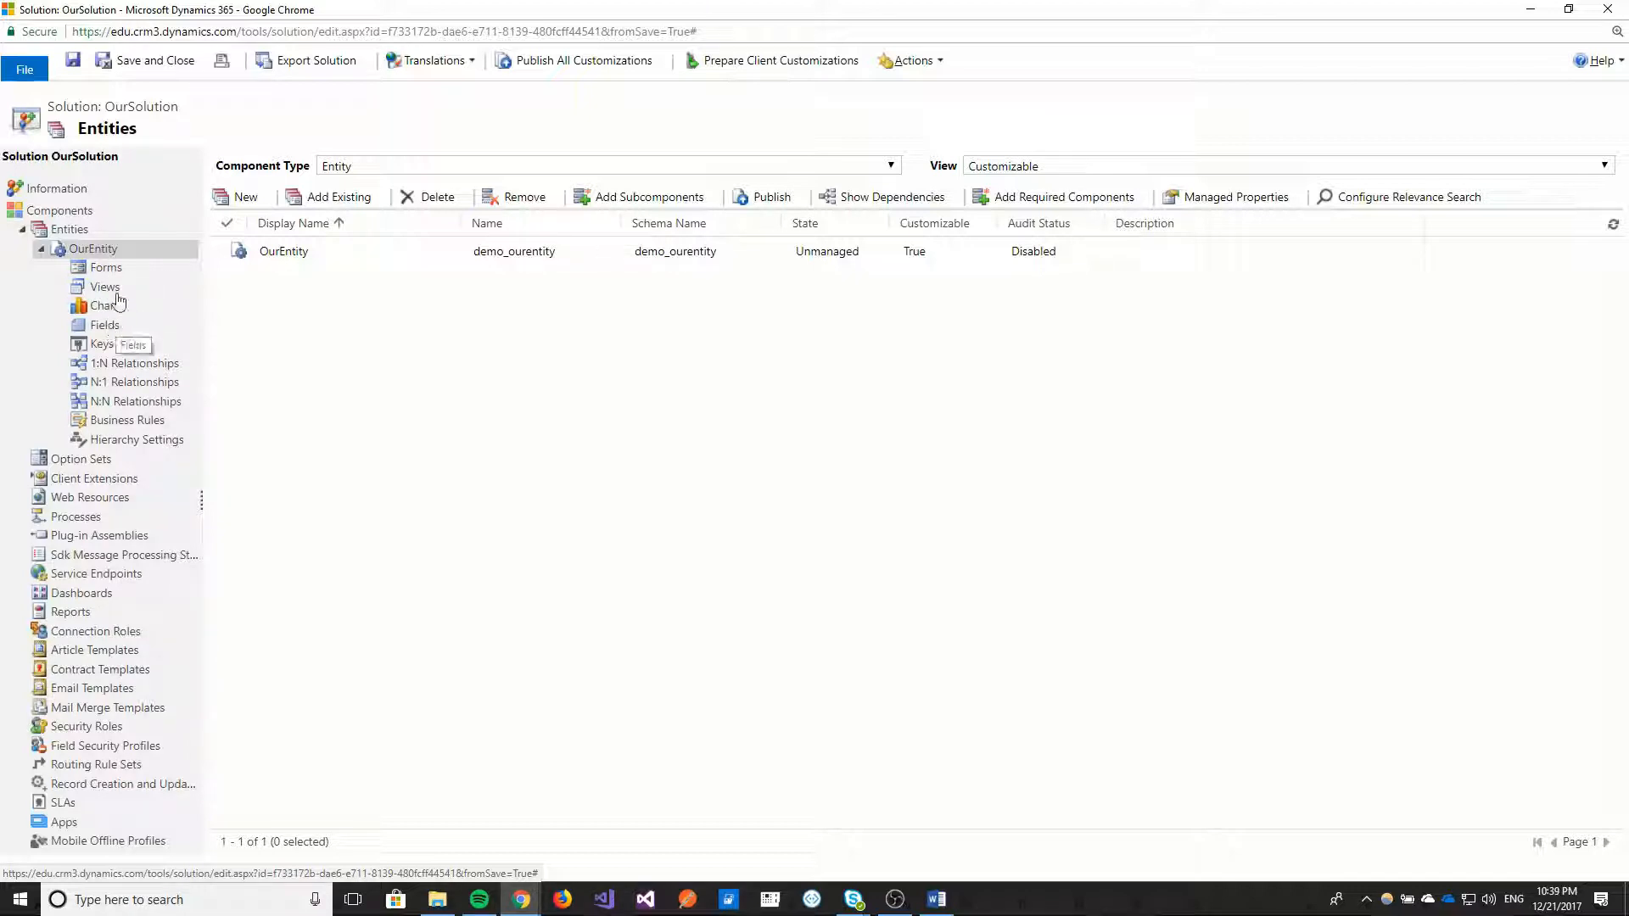
left_click(109, 268)
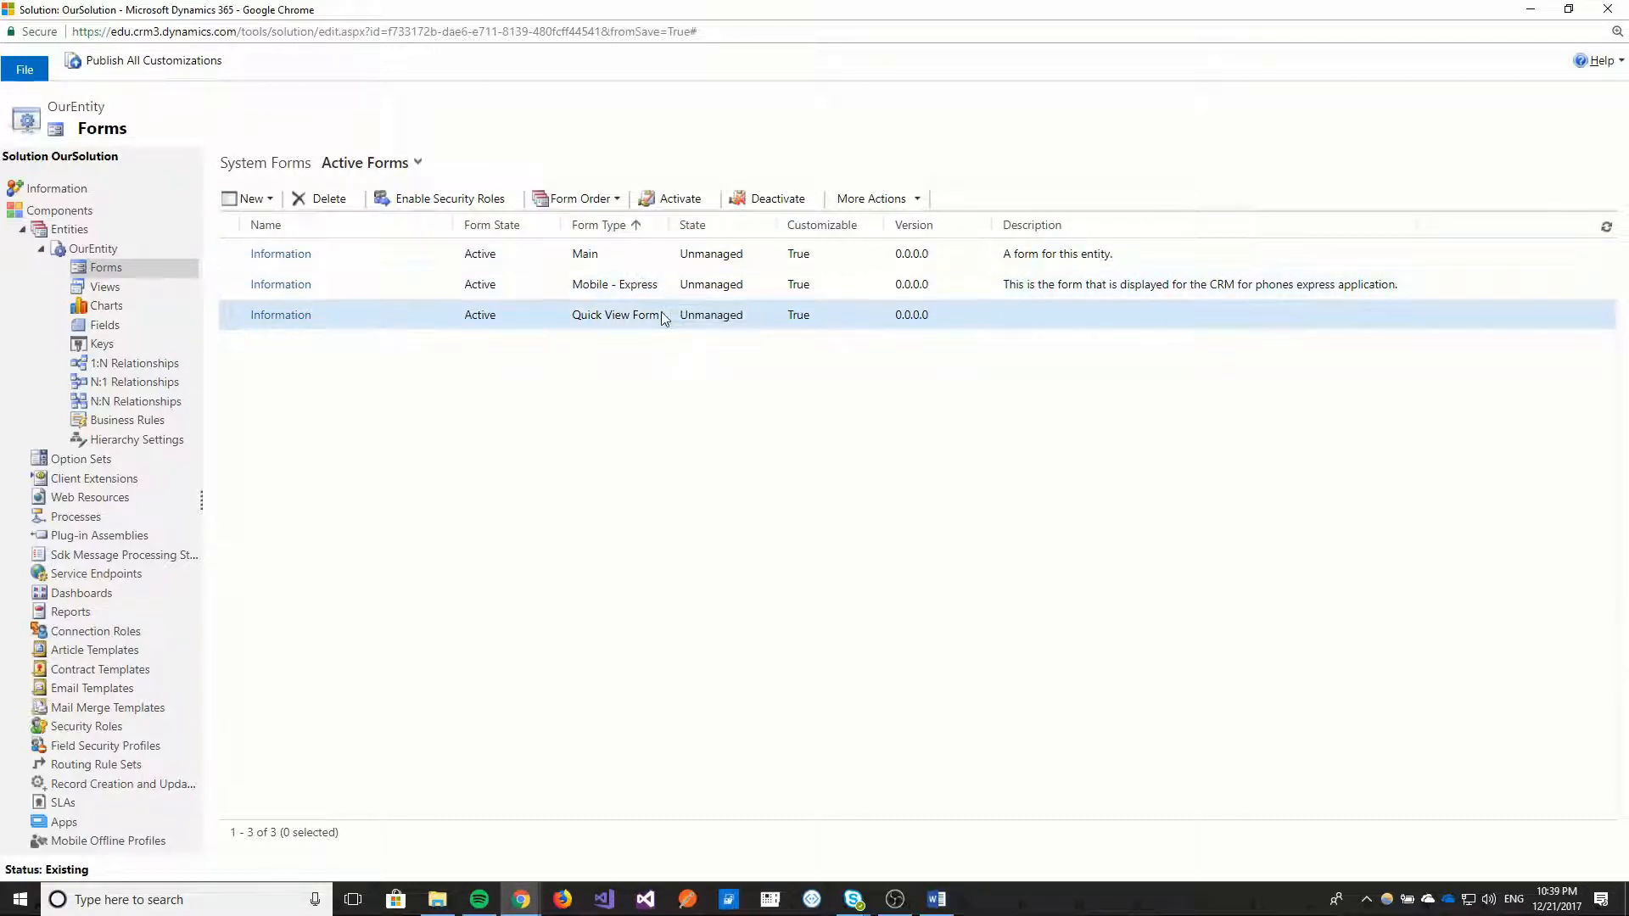
double_click(390, 252)
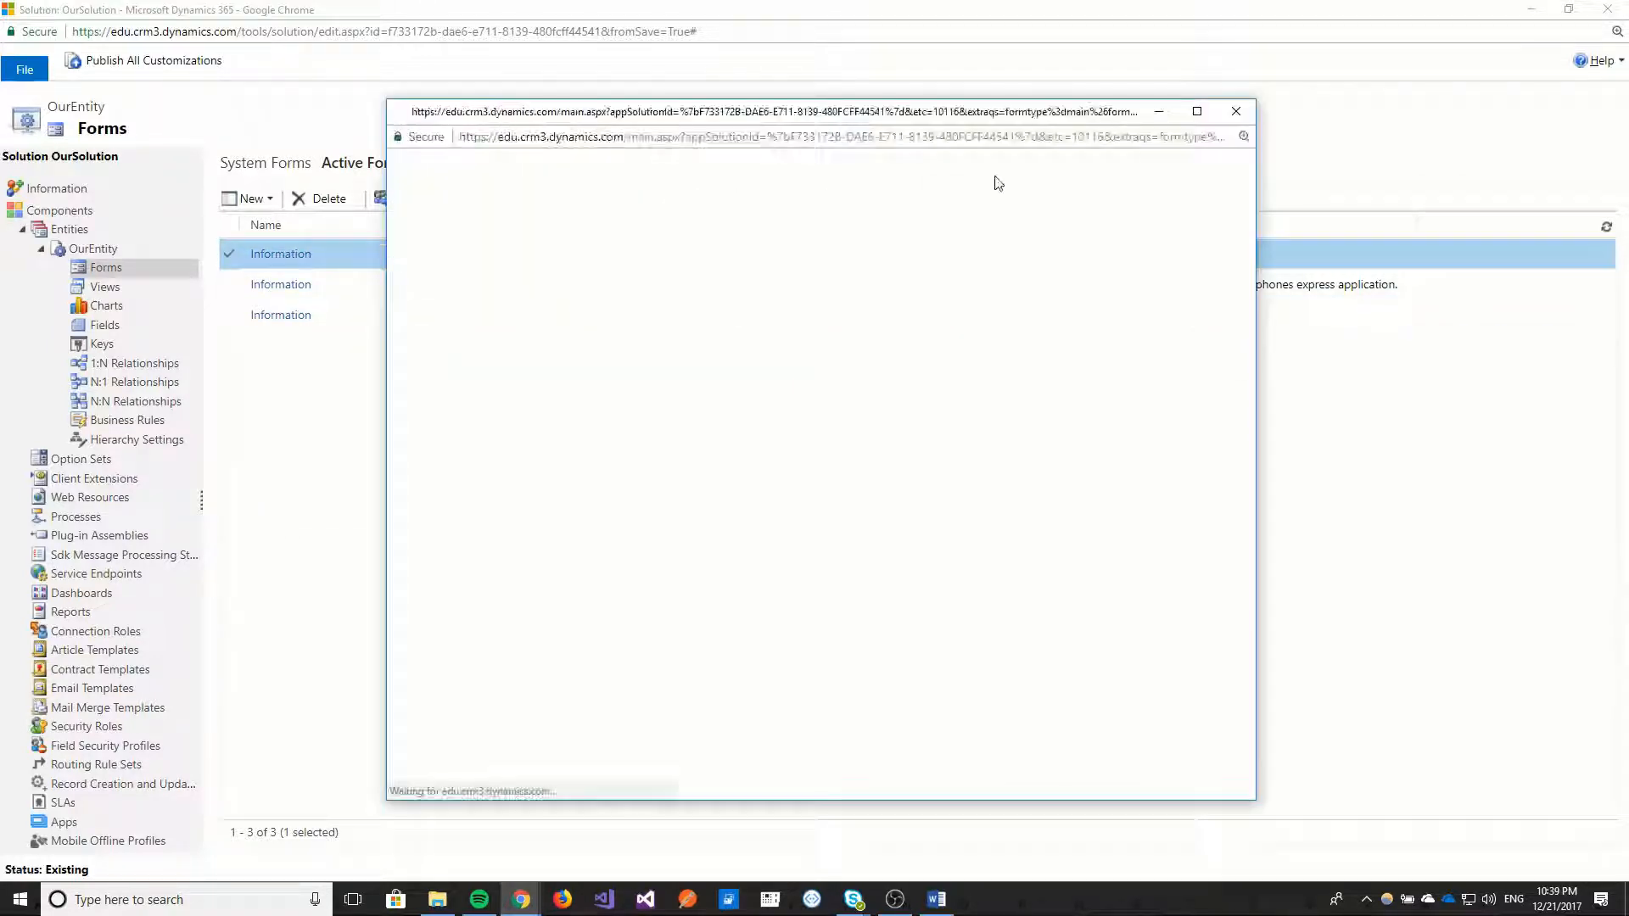
left_click(1196, 111)
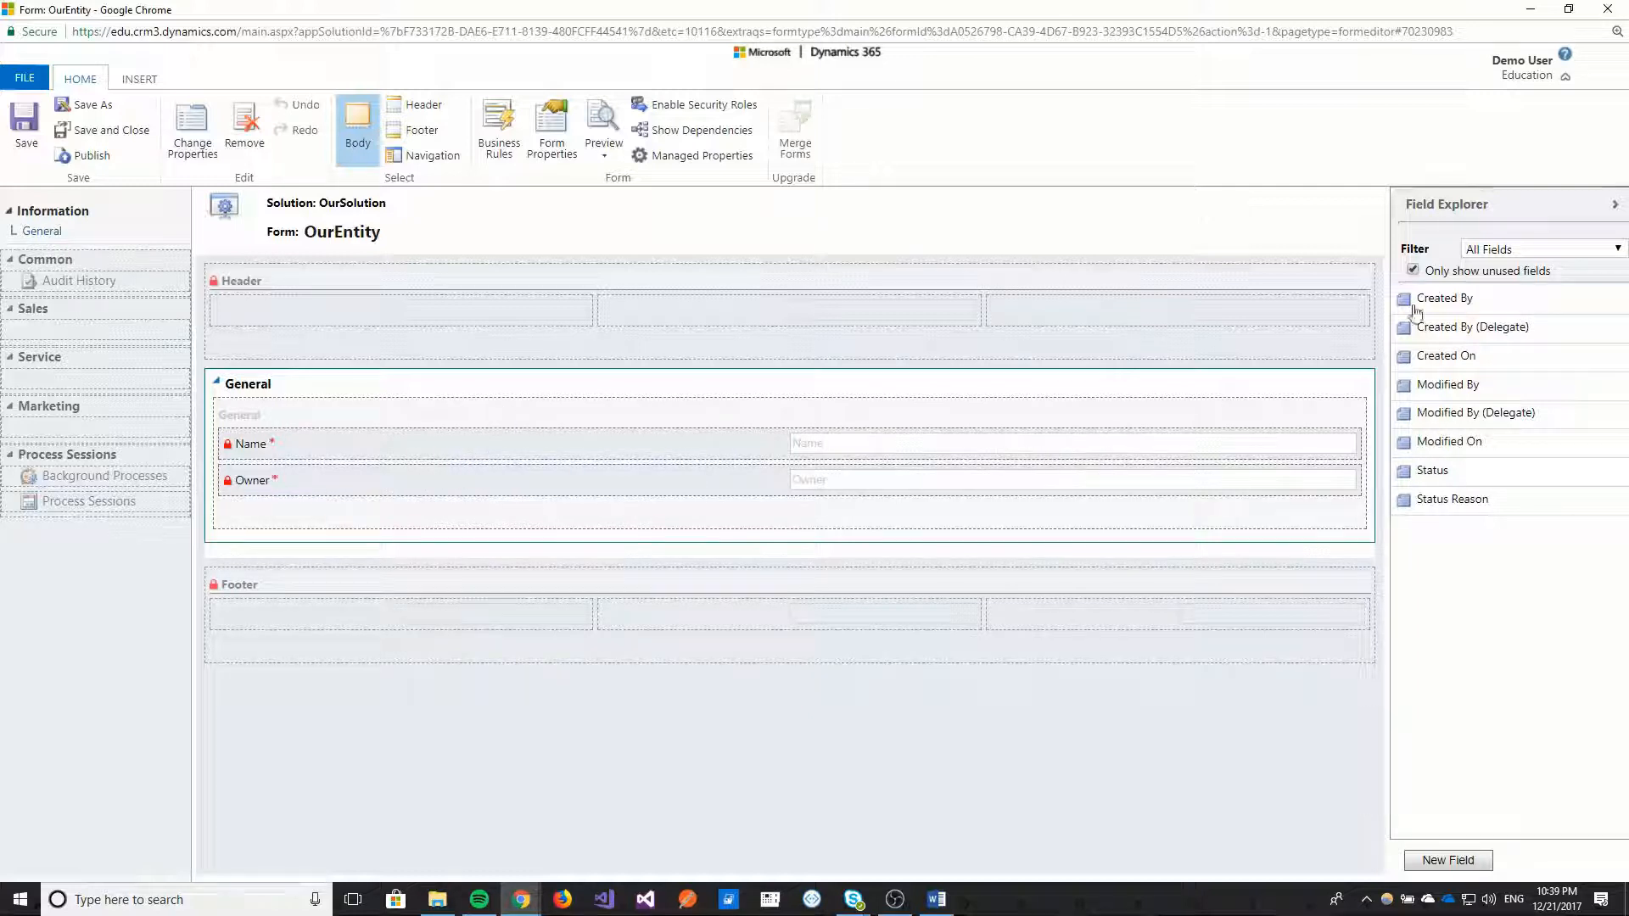
left_click(1610, 12)
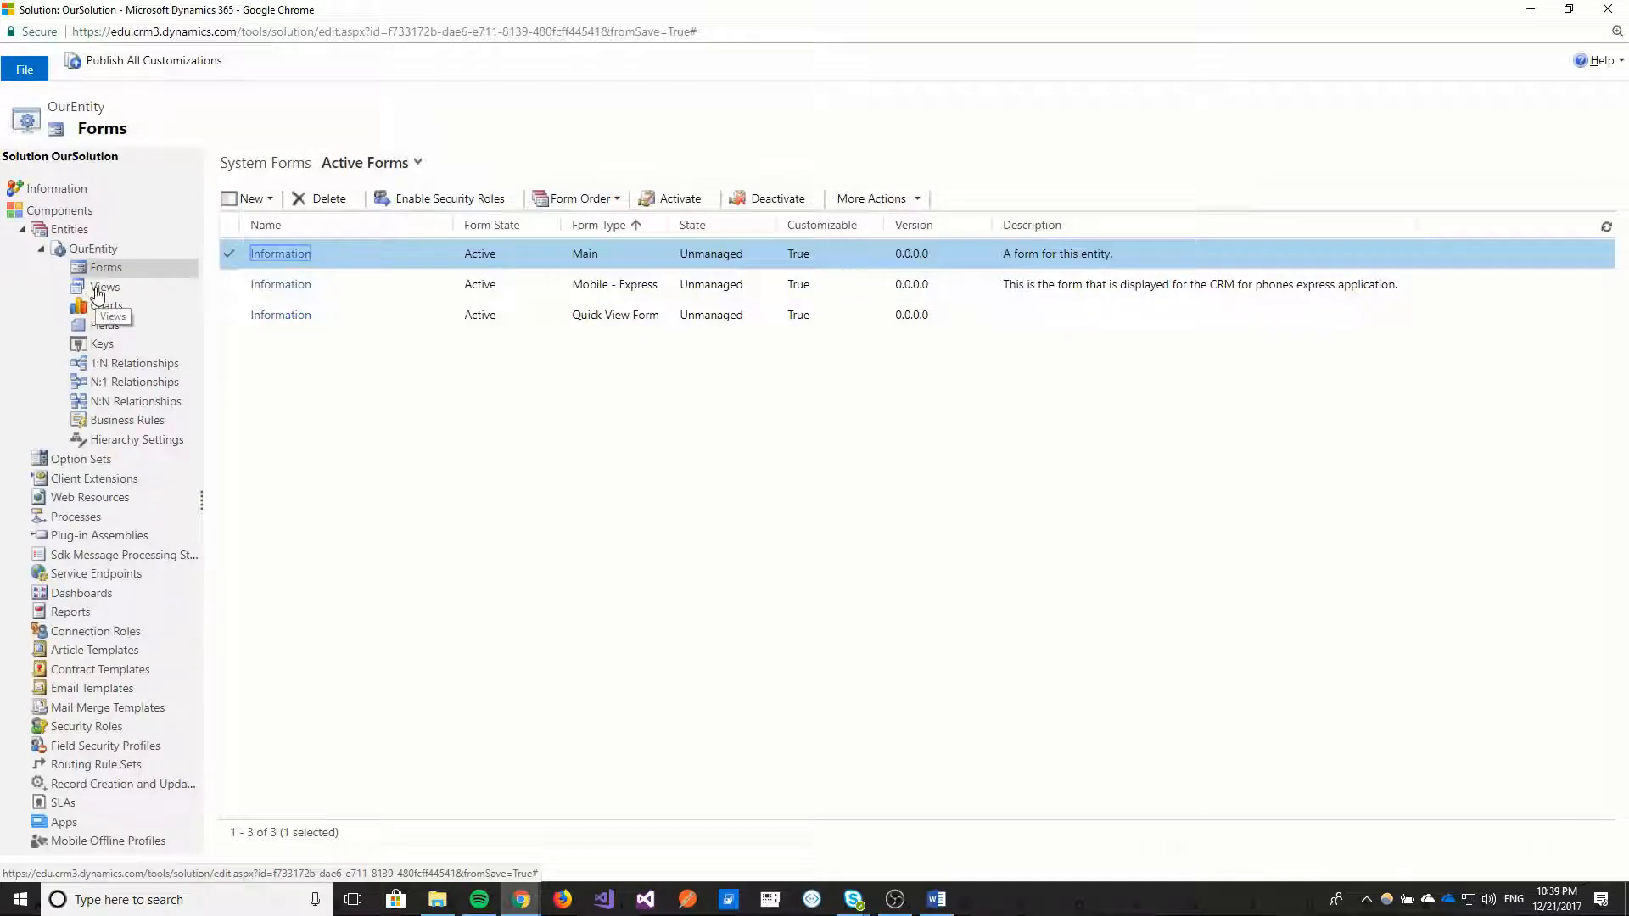
left_click(119, 290)
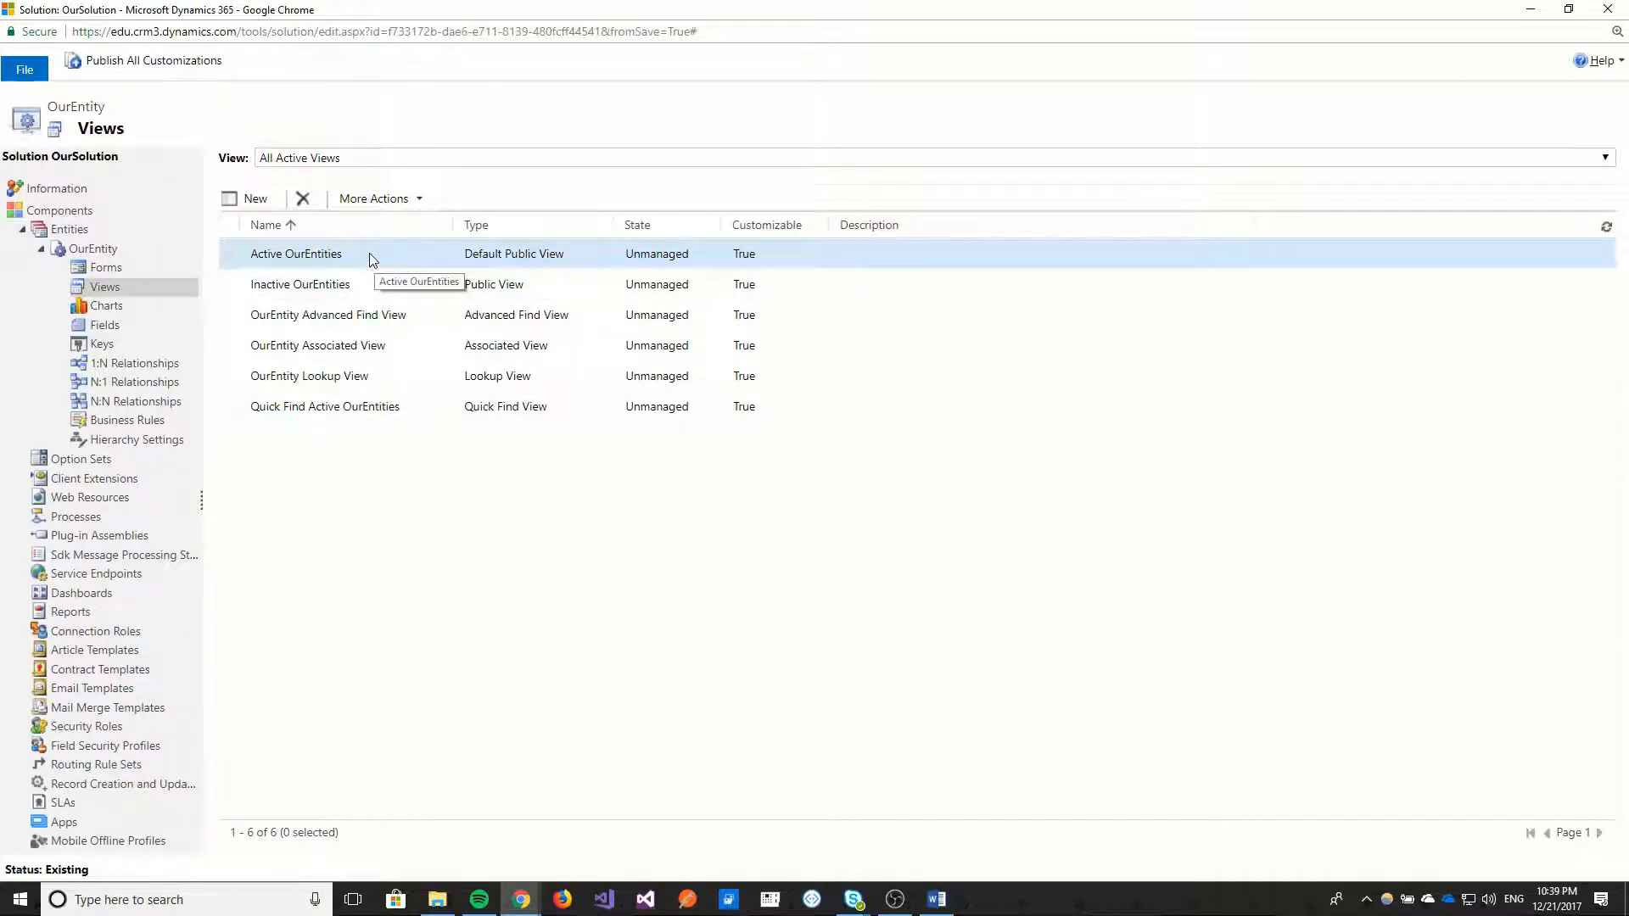
left_click(102, 324)
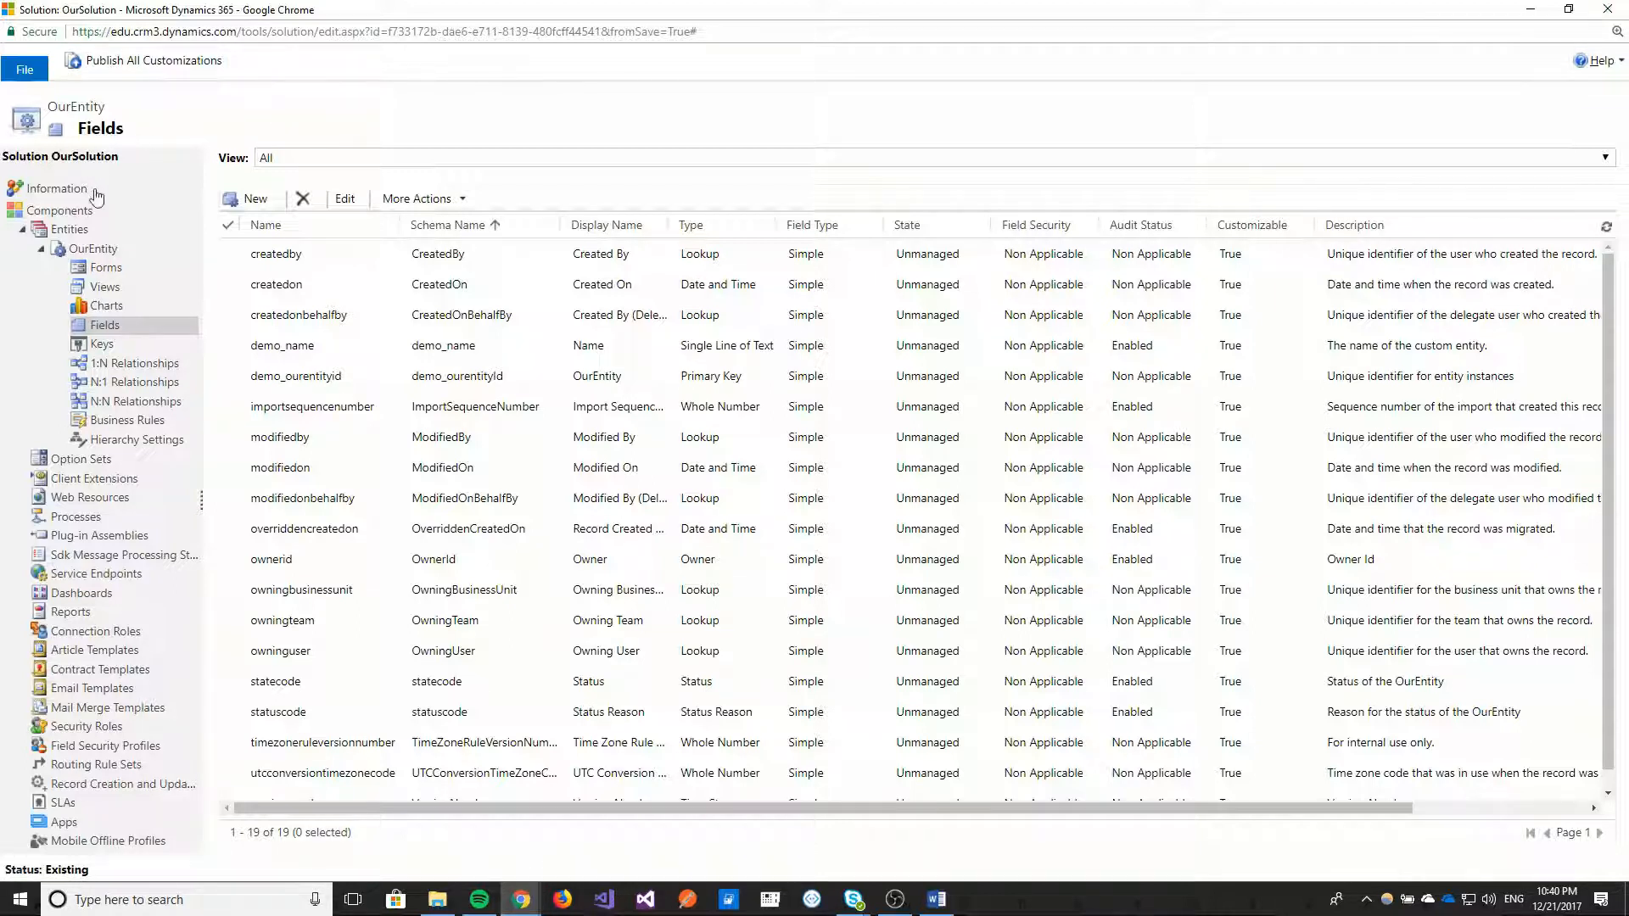
Delete the OurEntity entity from the solution's entities and collapse the entities branch.
left_click(75, 230)
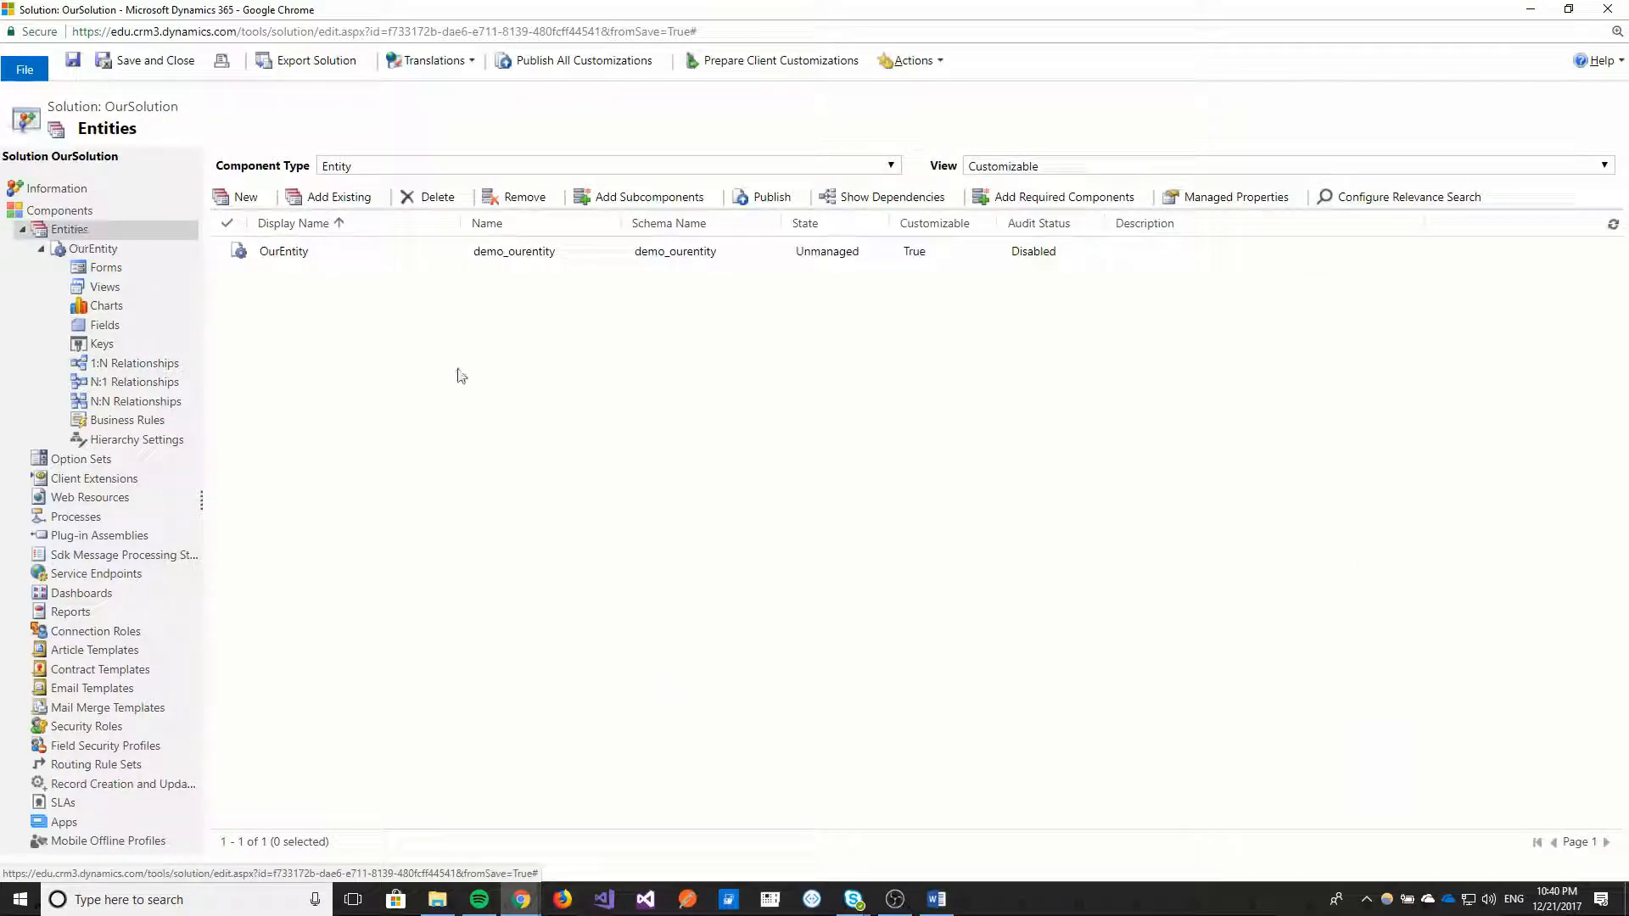
left_click(343, 248)
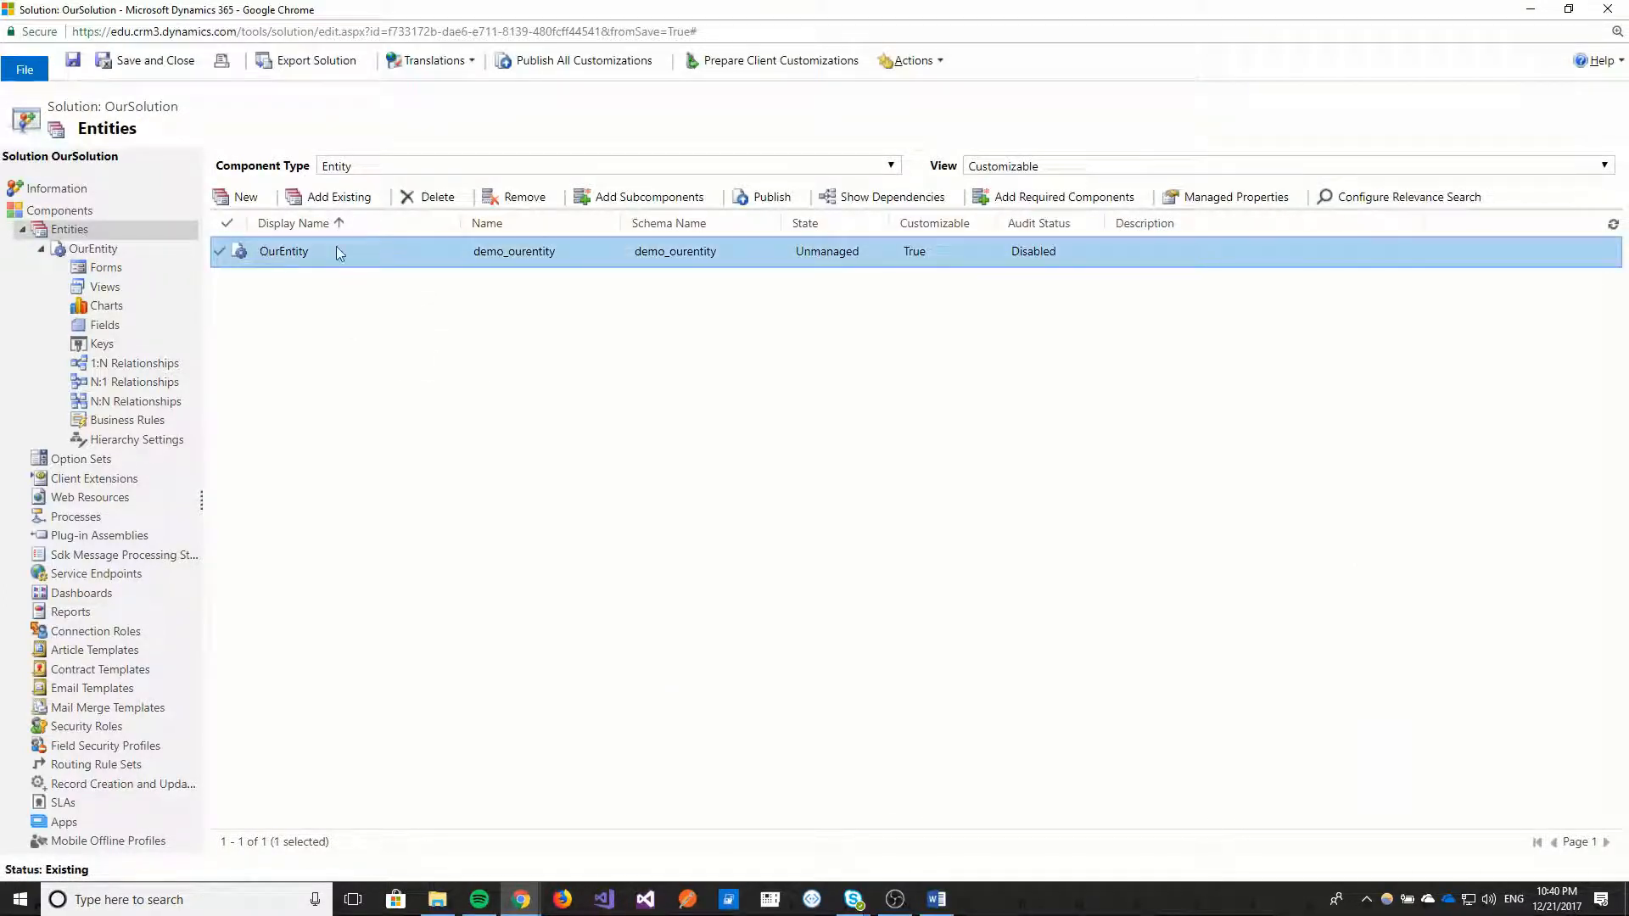
left_click(438, 197)
left_click(937, 552)
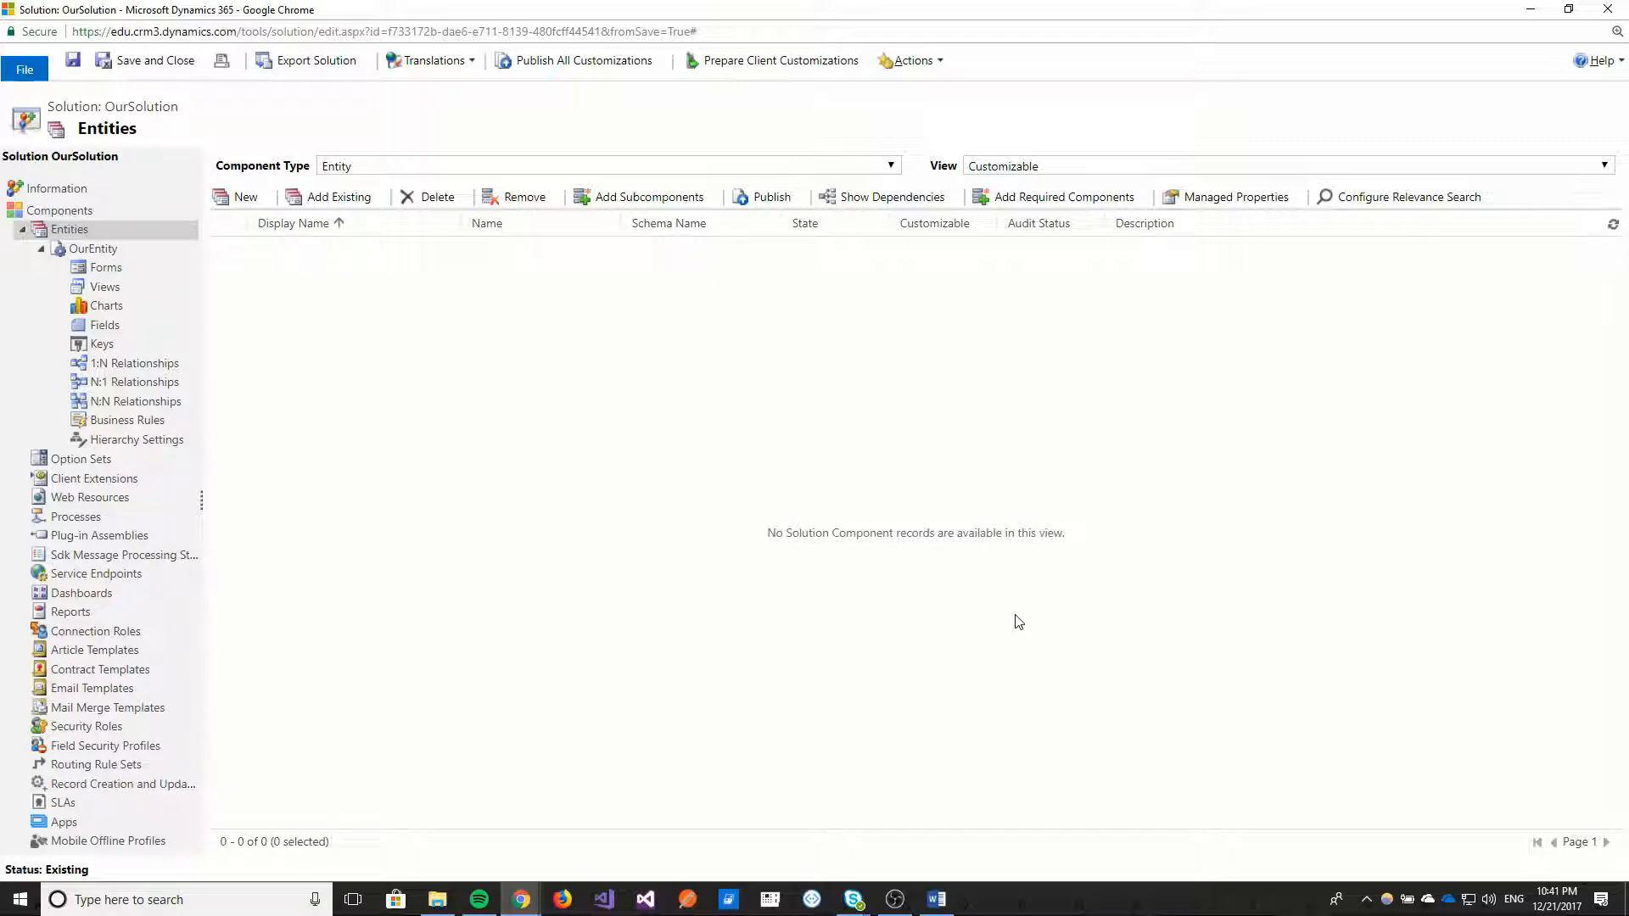
left_click(23, 230)
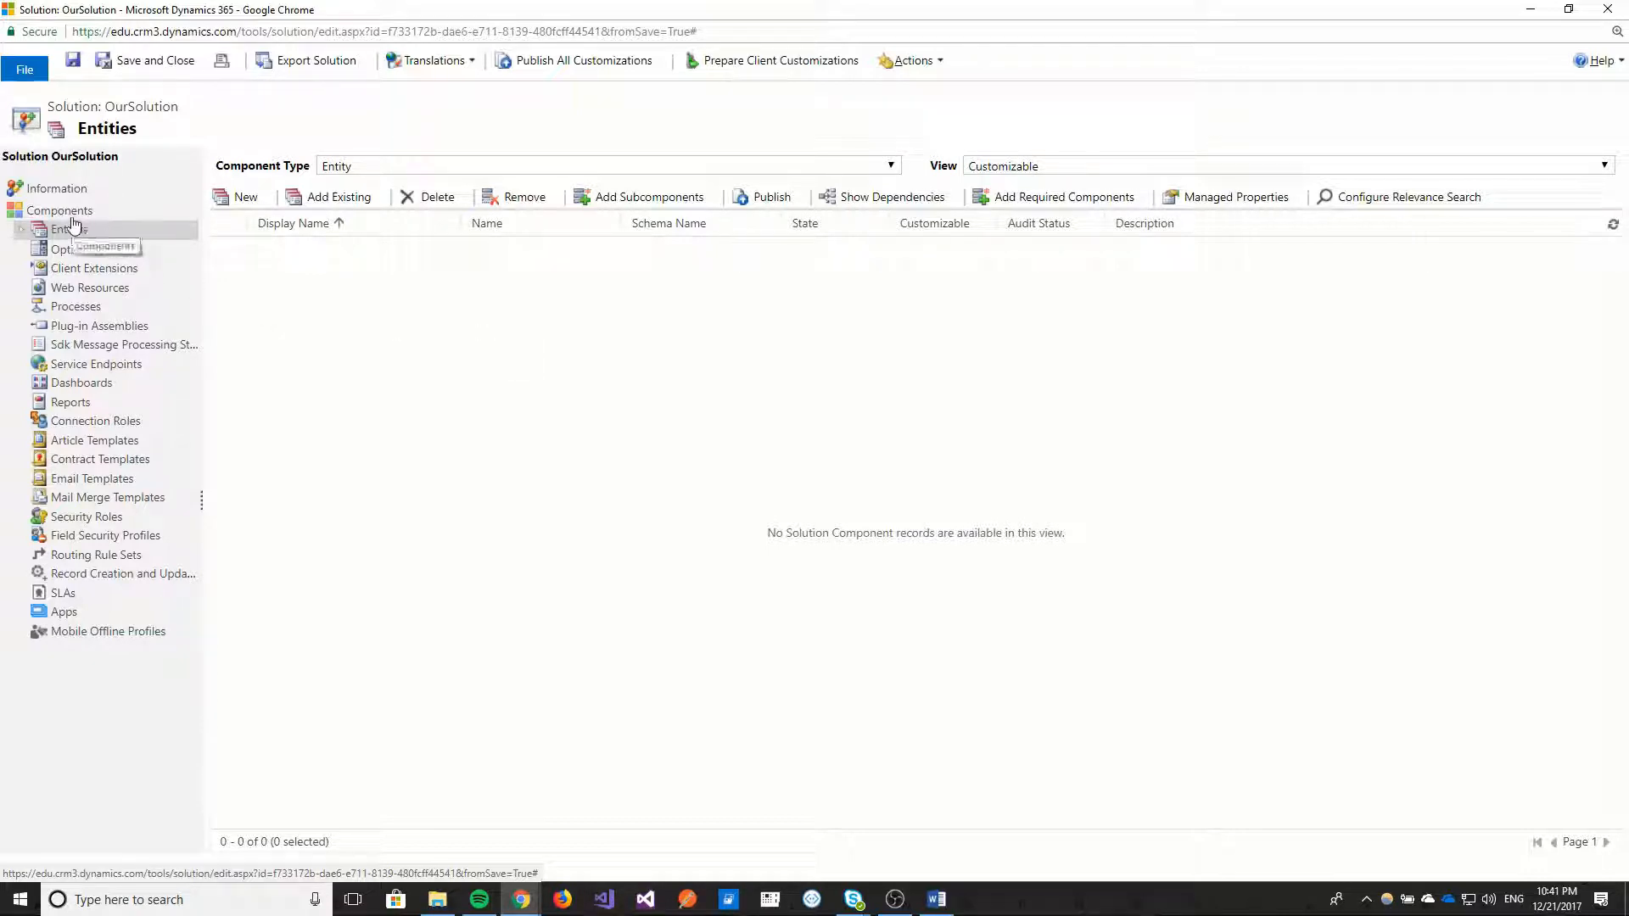
Open the Demo publisher record from the solution's information and examine how its prefix appears in the entity name preview.
left_click(60, 198)
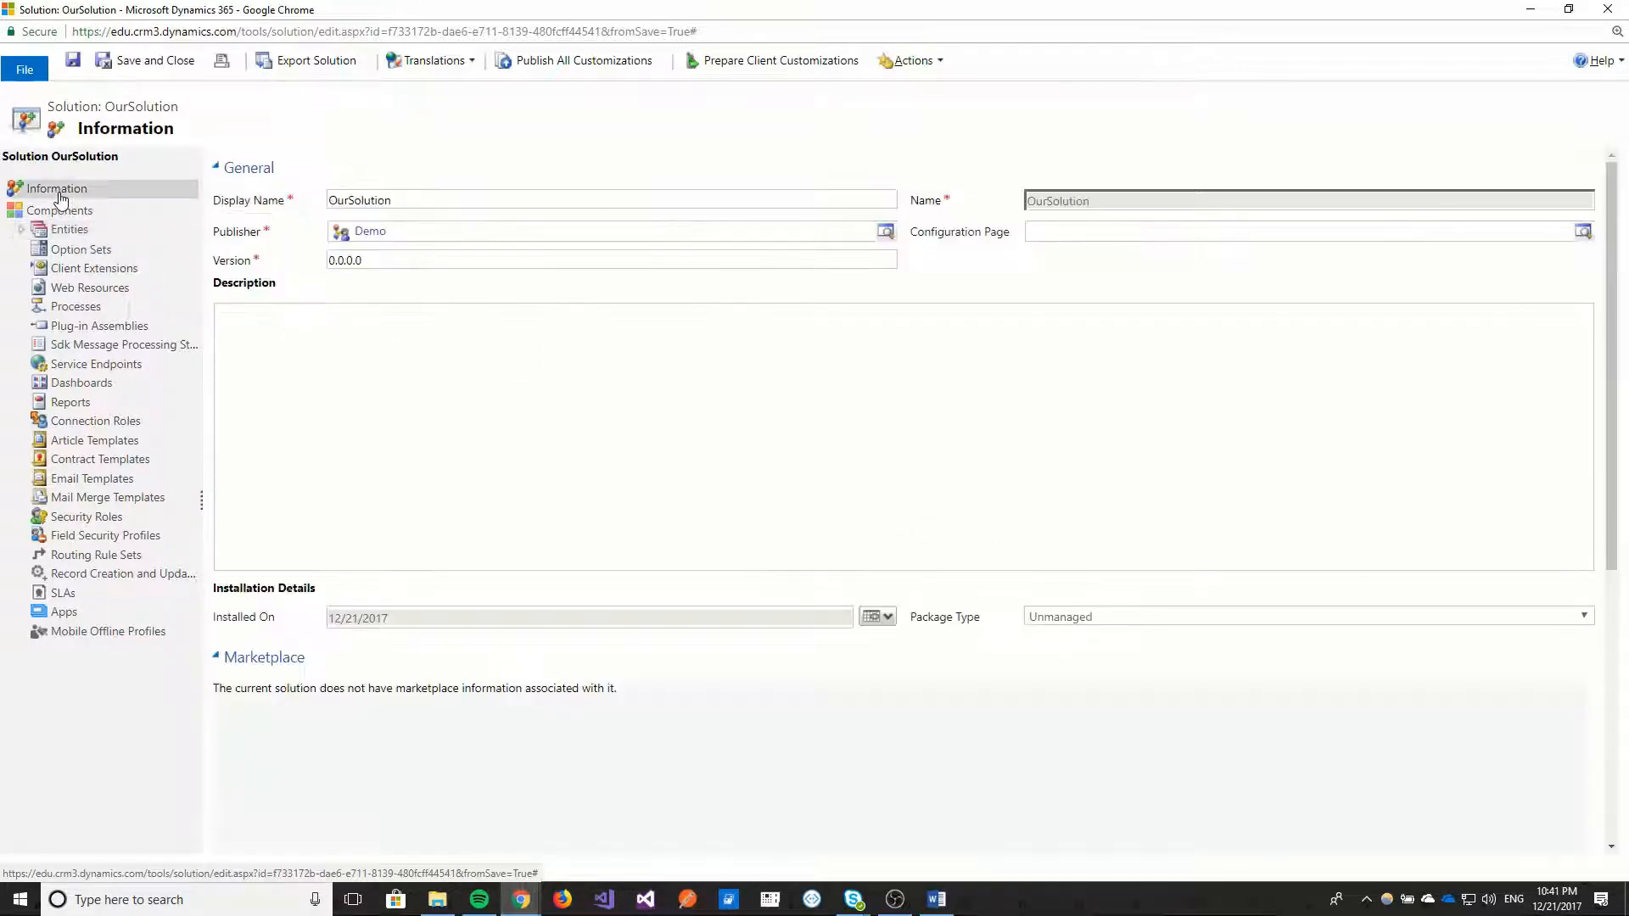
left_click(371, 233)
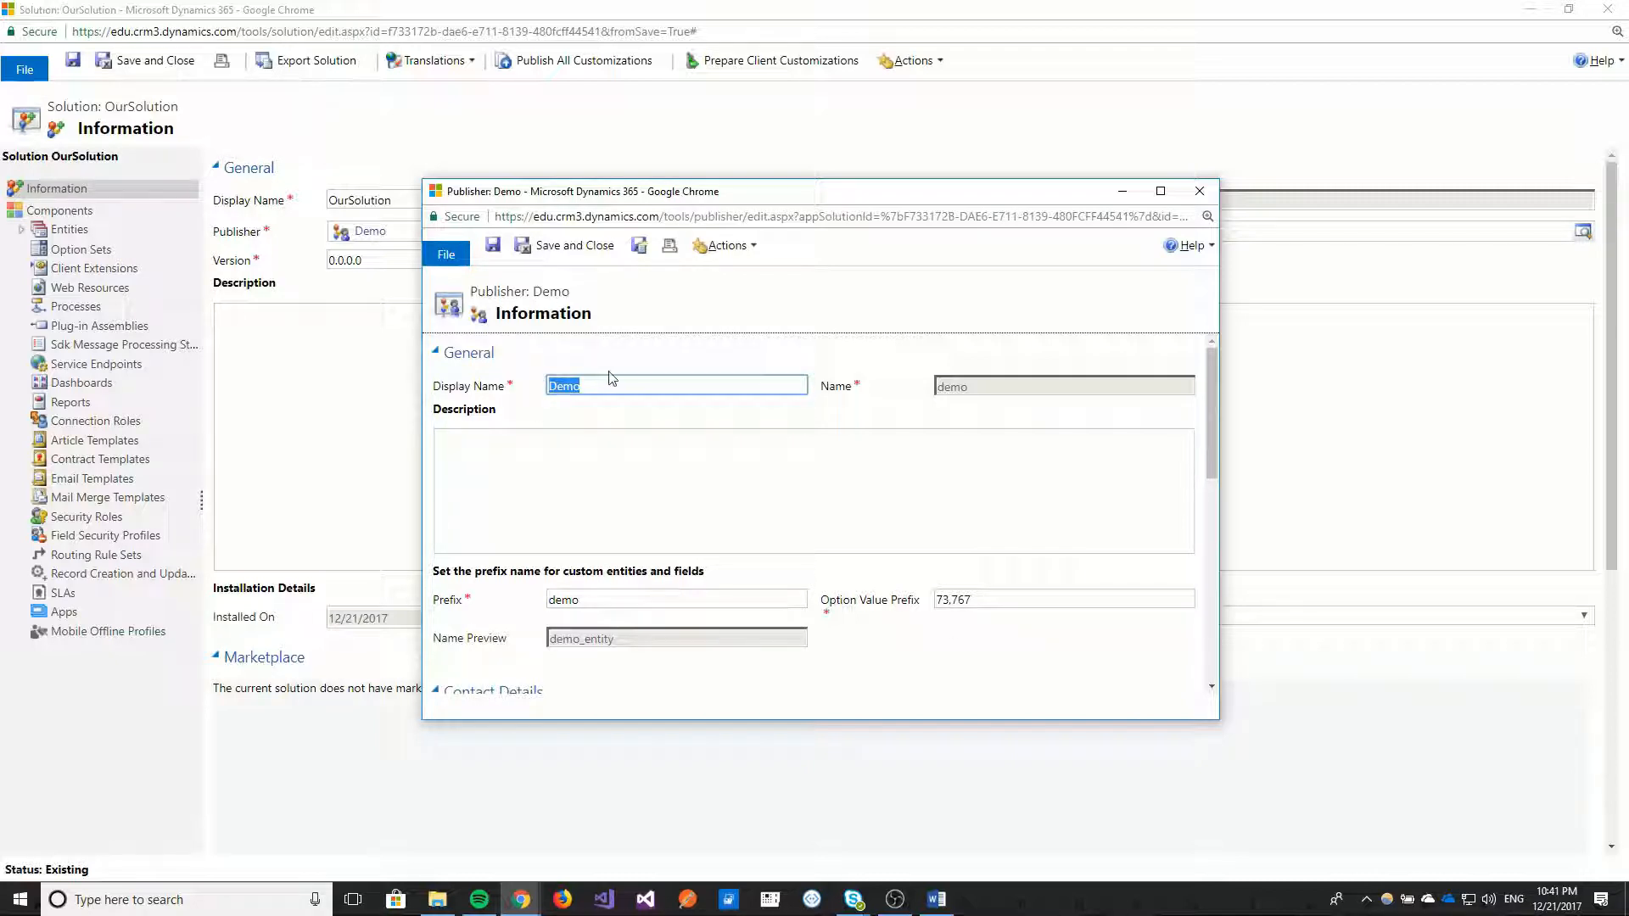
left_click(583, 387)
left_click_drag(586, 642, 550, 647)
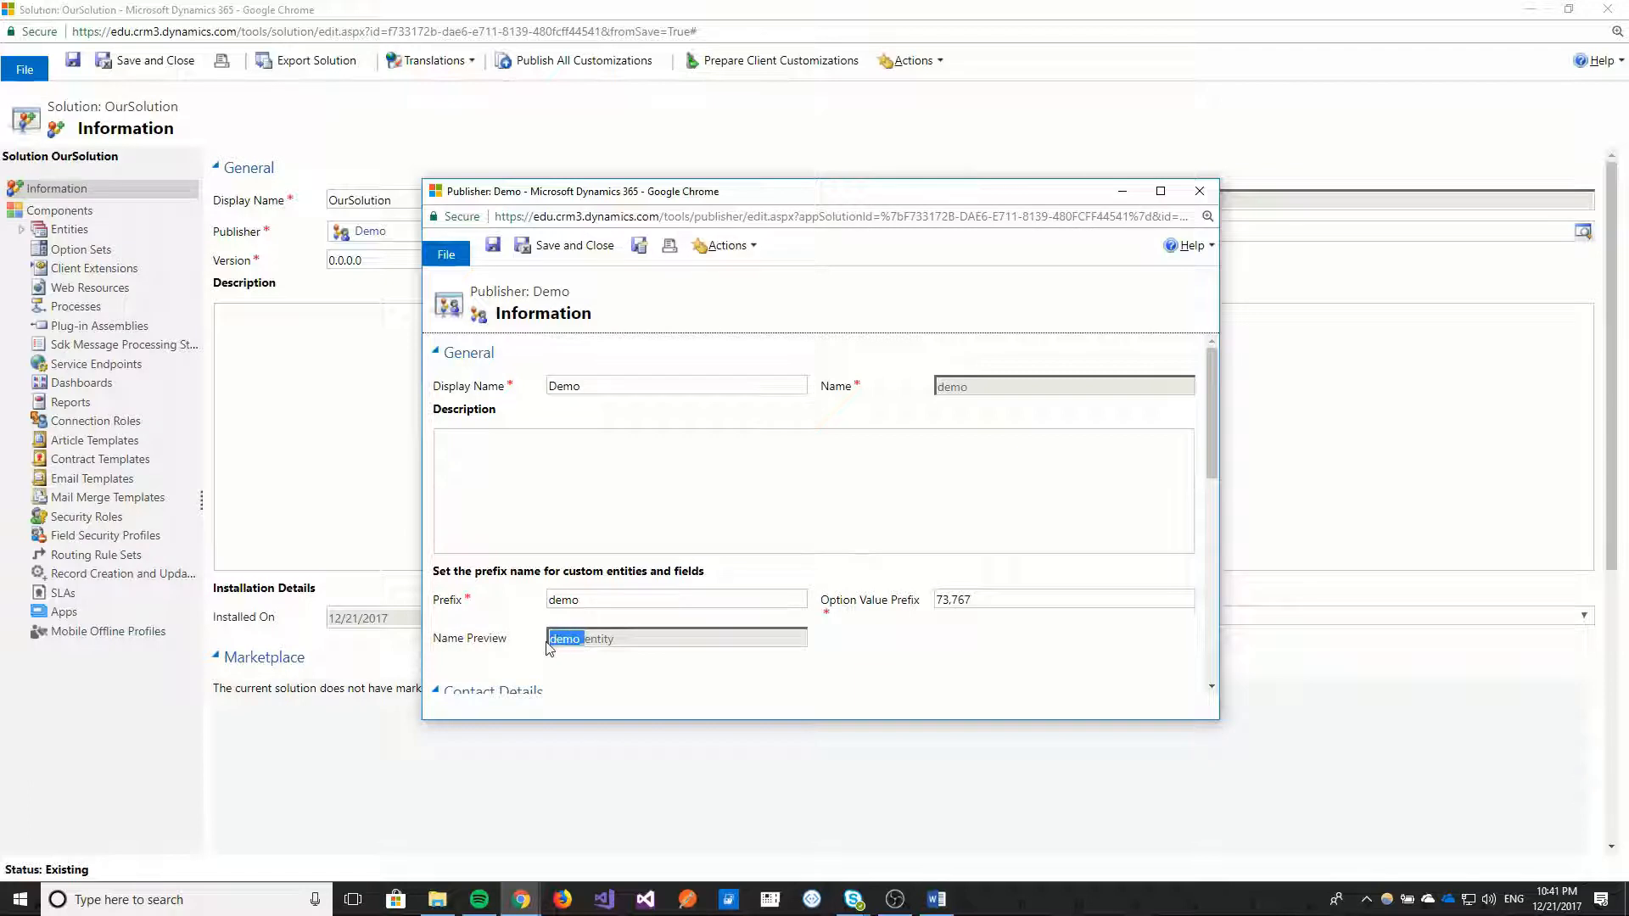
left_click(576, 644)
left_click_drag(585, 641, 549, 637)
Set the Demo publisher's prefix to demoany and check the name preview.
left_click(591, 601)
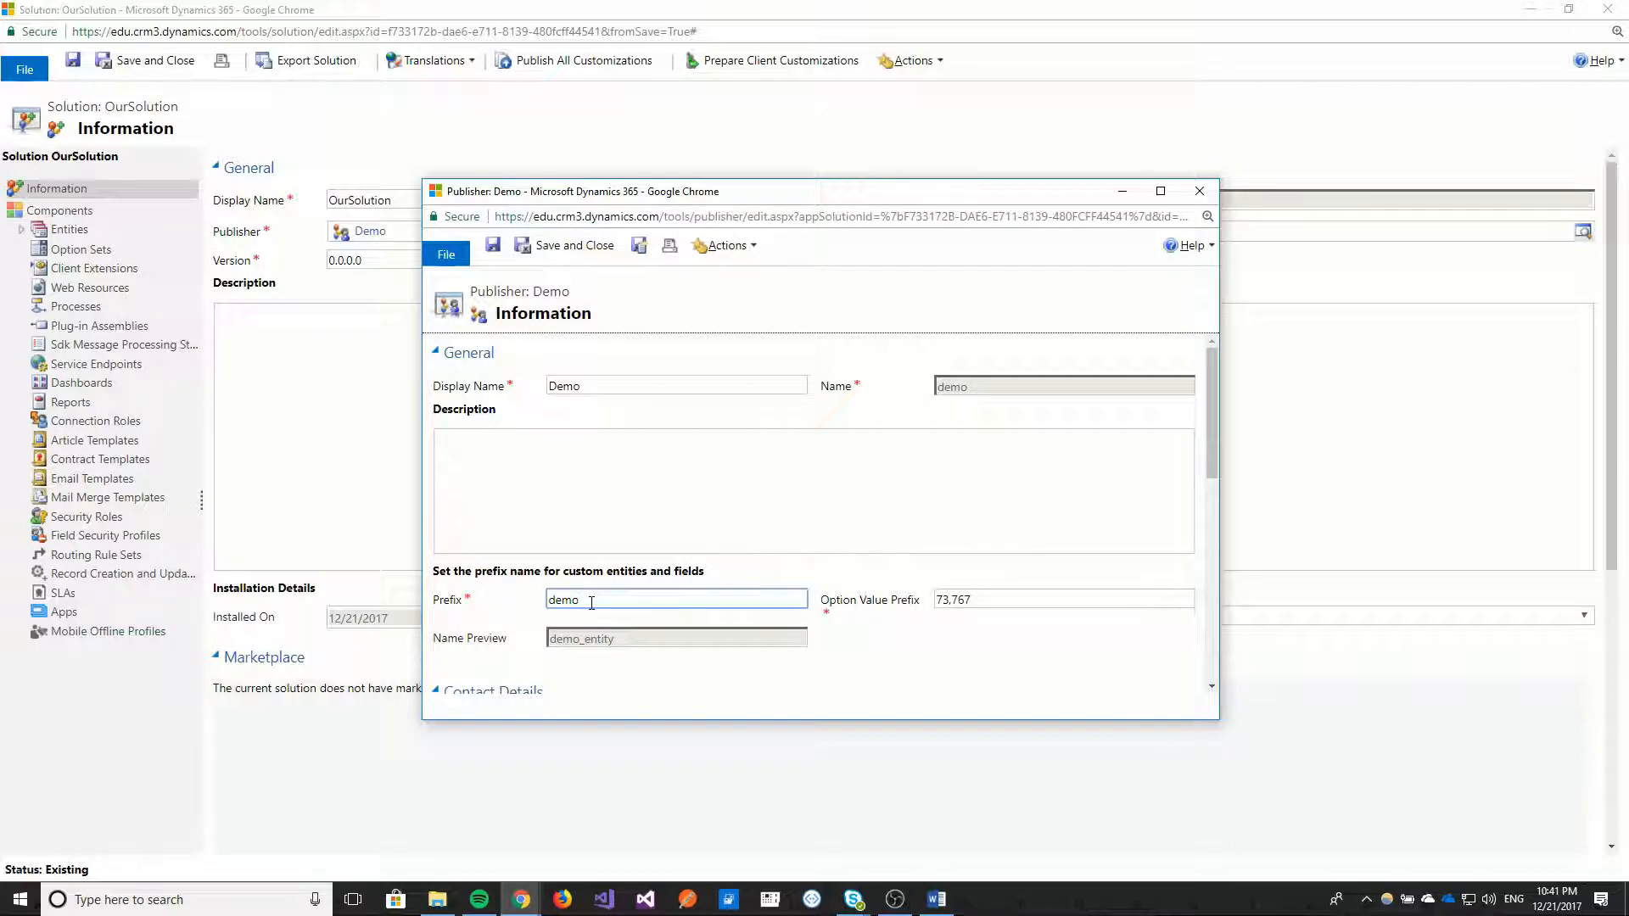
type("Any")
left_click(665, 531)
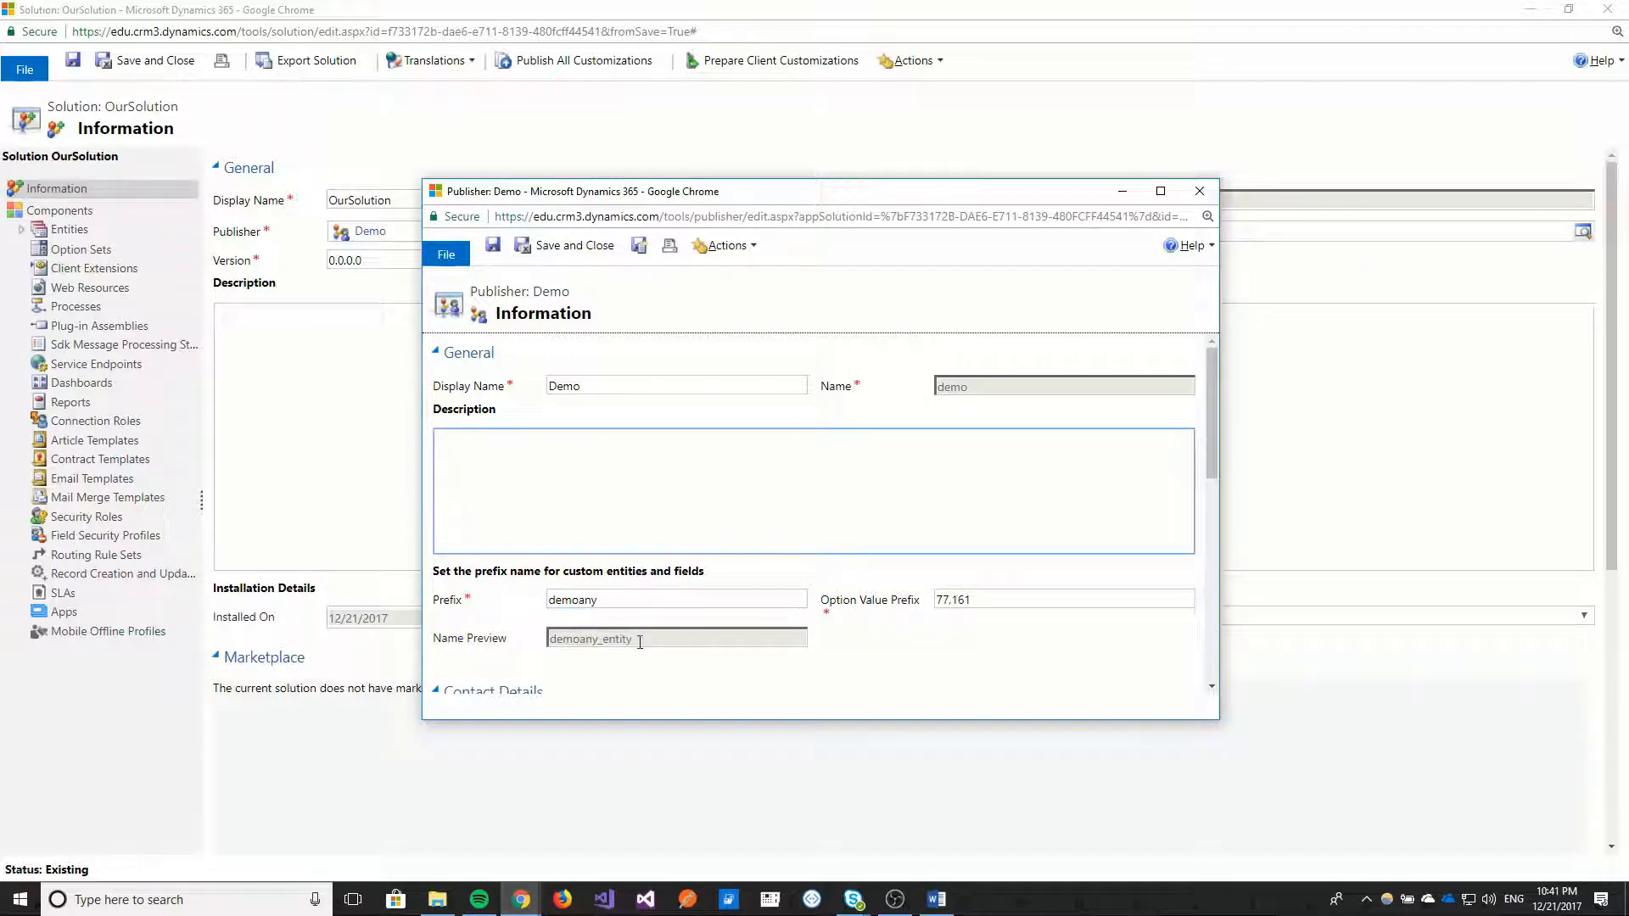
mouse_move(600, 639)
left_mouse_down()
mouse_move(543, 639)
mouse_move(608, 636)
left_mouse_up()
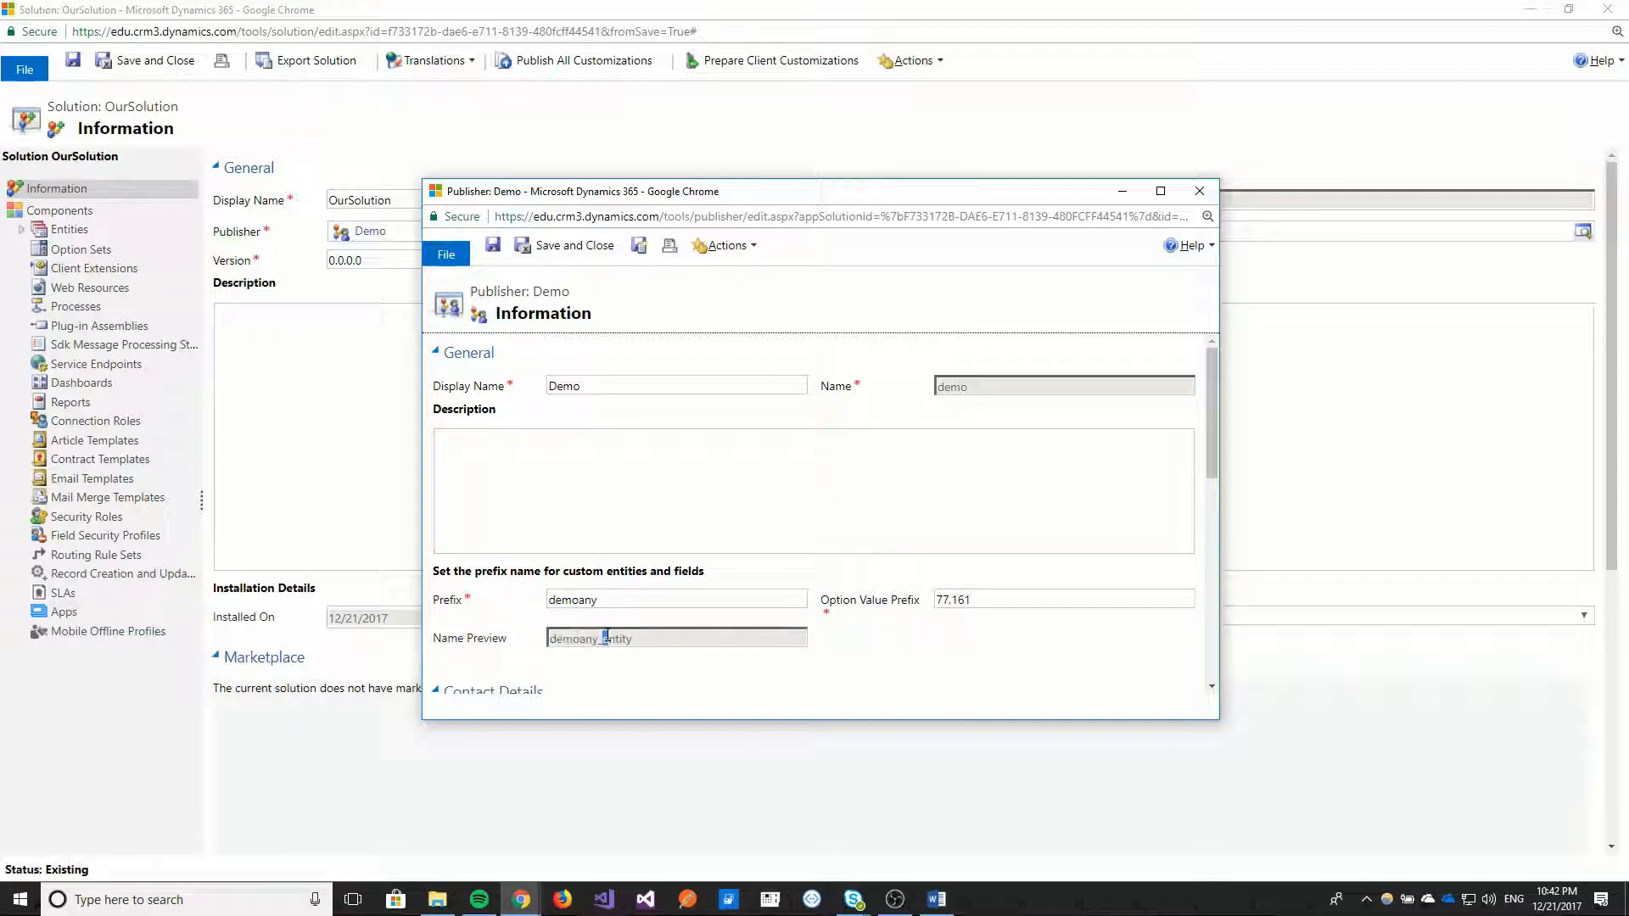
Restore the publisher's prefix to demo and close the publisher record without saving.
left_click(607, 597)
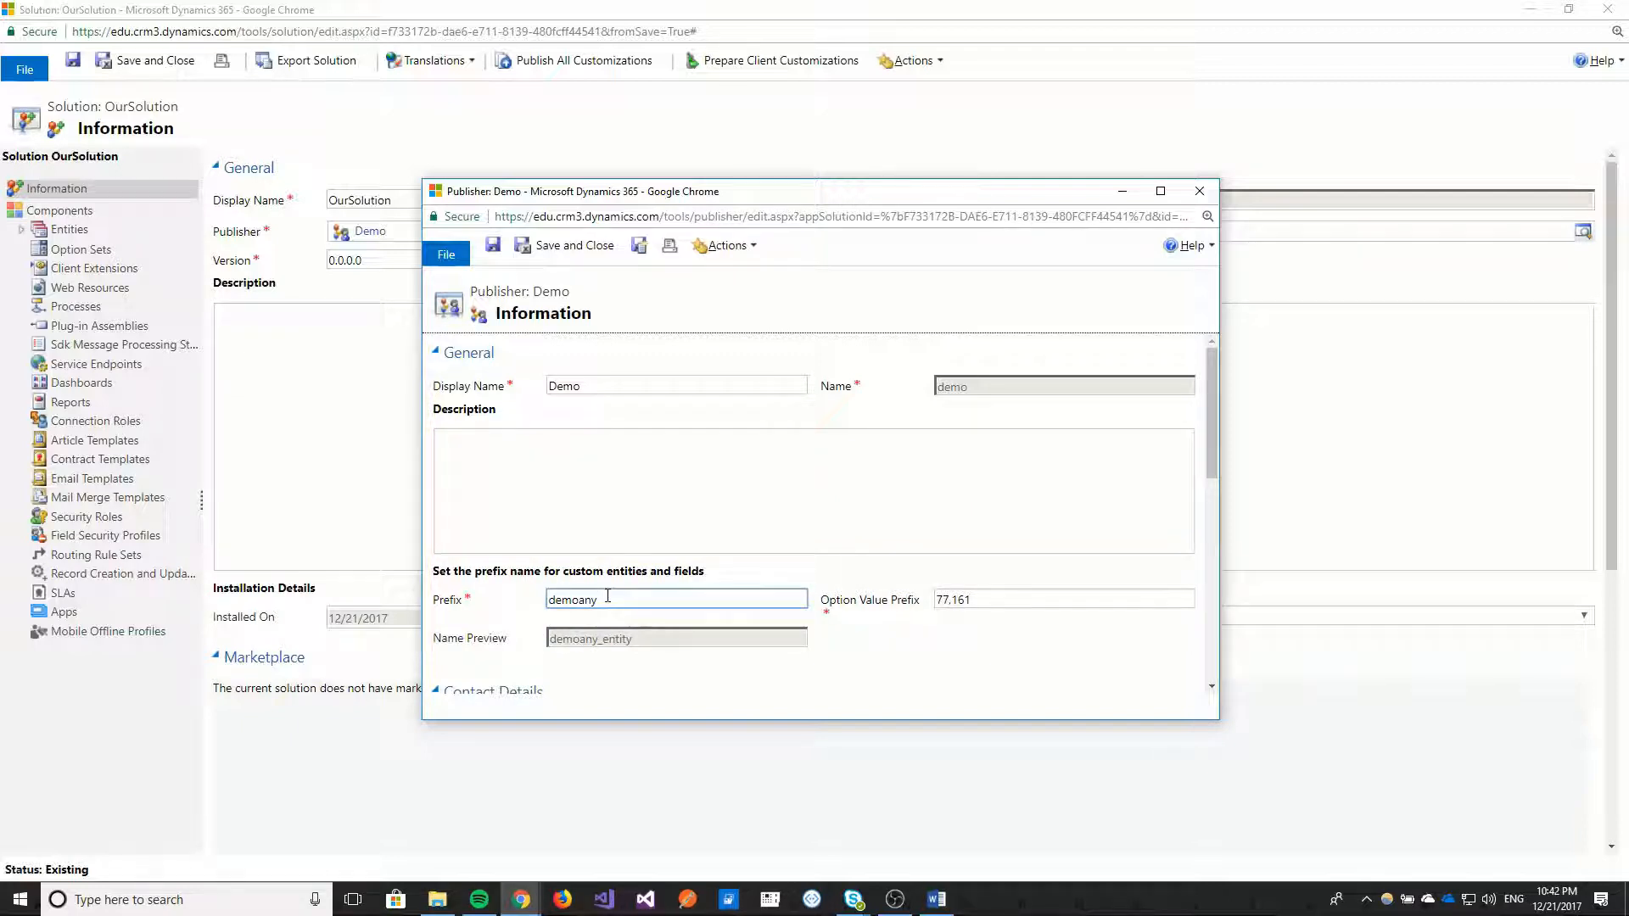
key("BackSpace")
key("BackSpace")
key("BackSpace")
left_click(599, 462)
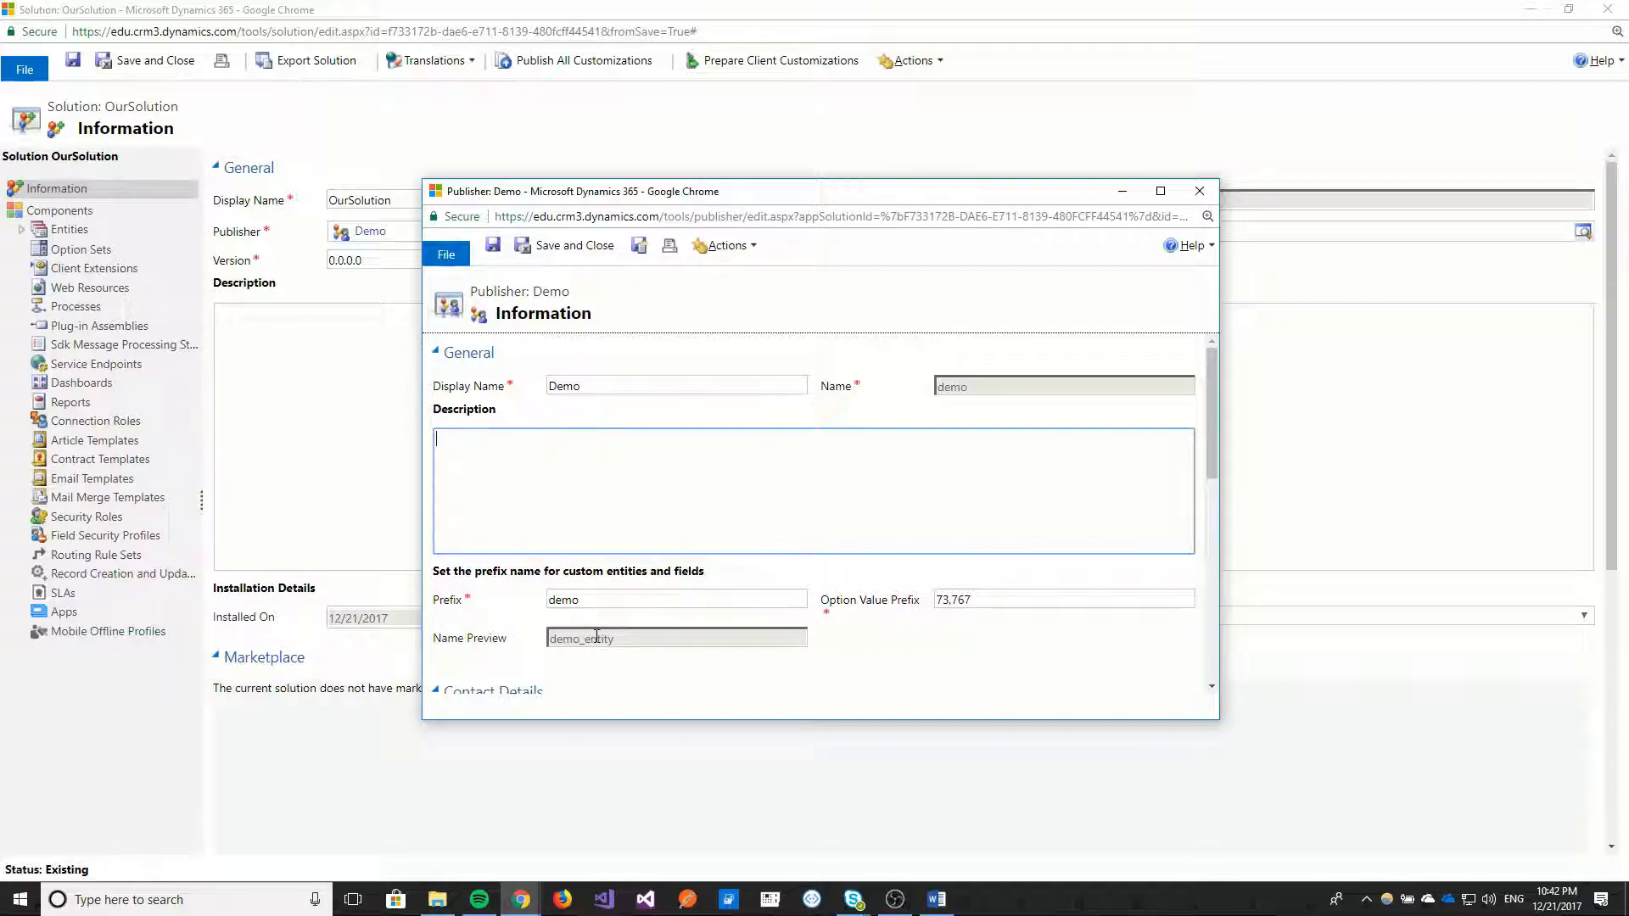
left_click(1200, 192)
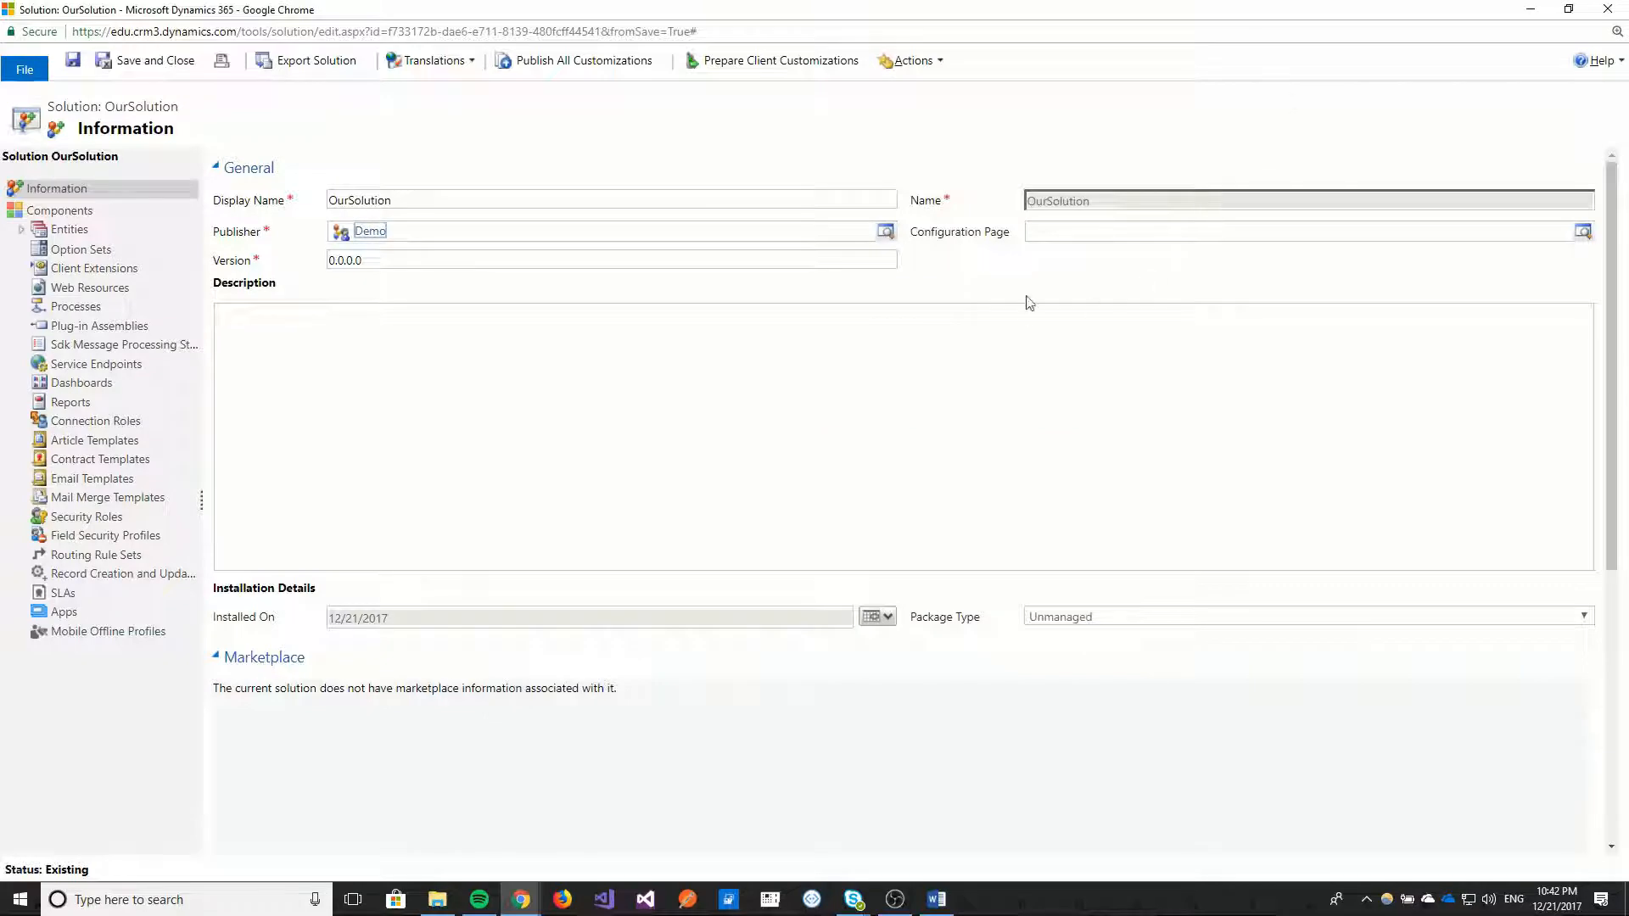
Close the solution window and delete OurSolution from the list of all solutions.
left_click(1618, 13)
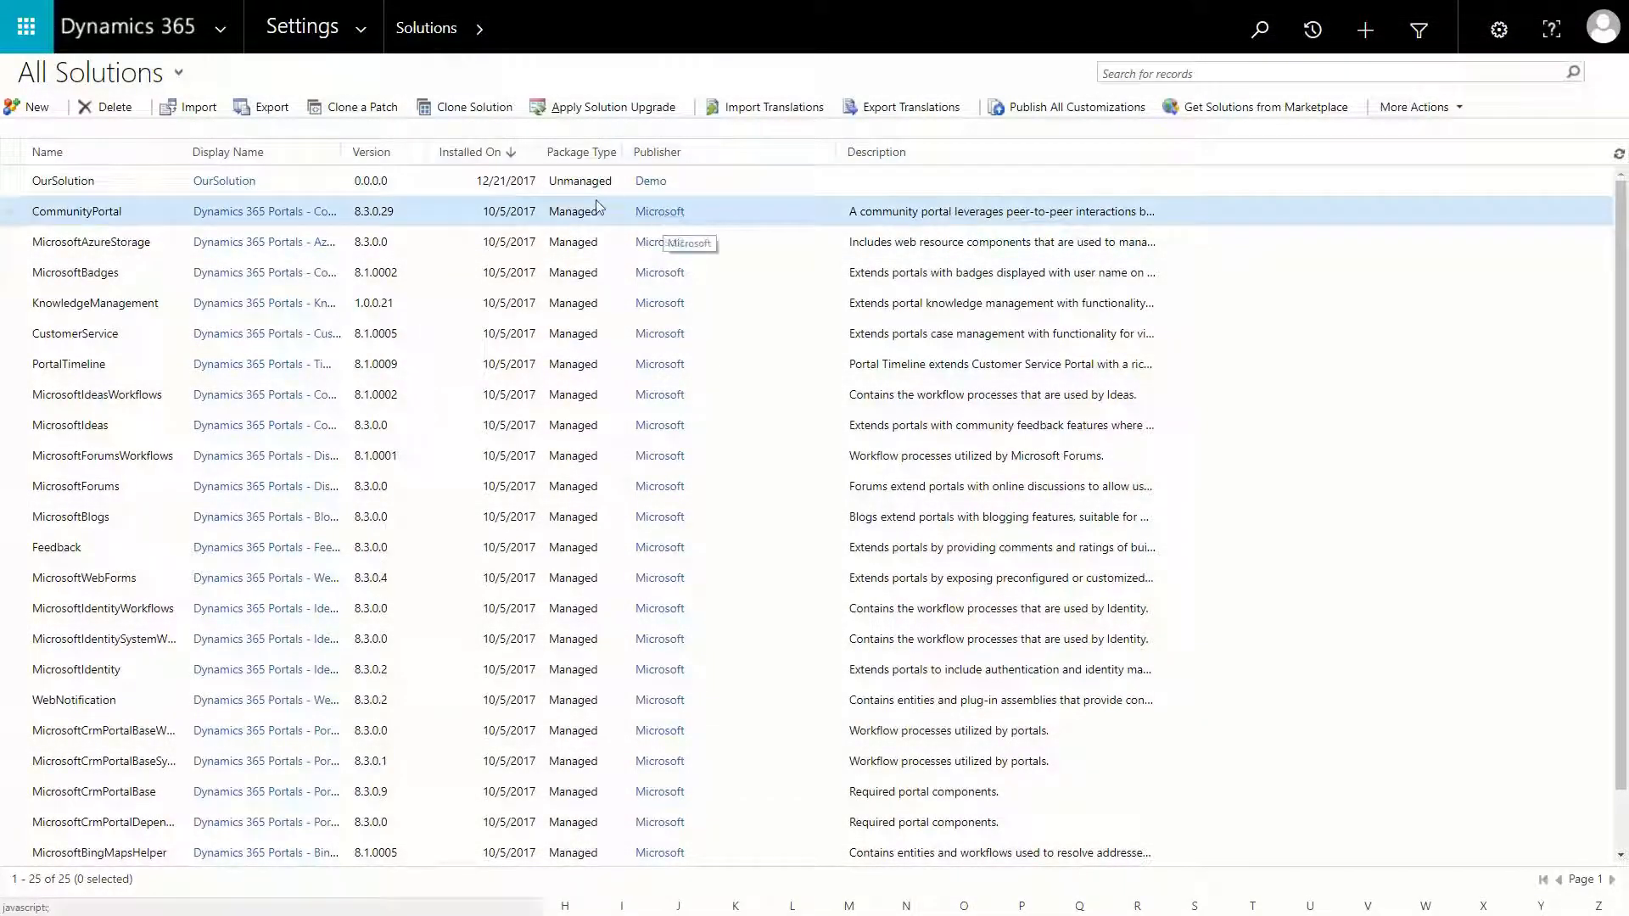
left_click(428, 182)
left_click(107, 108)
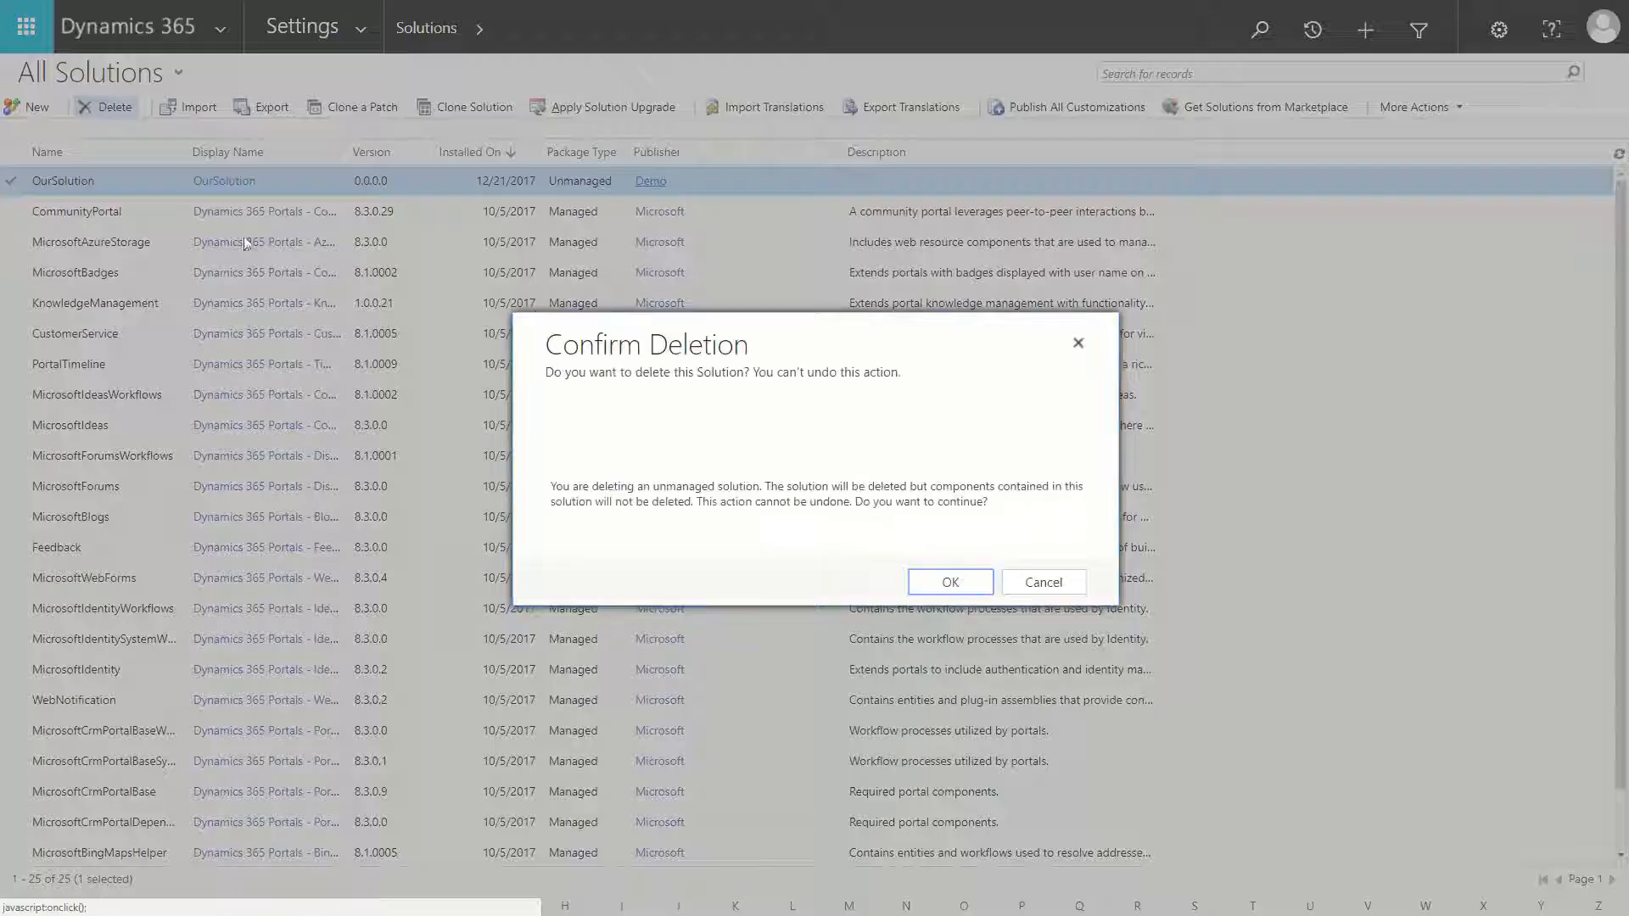
left_click(949, 582)
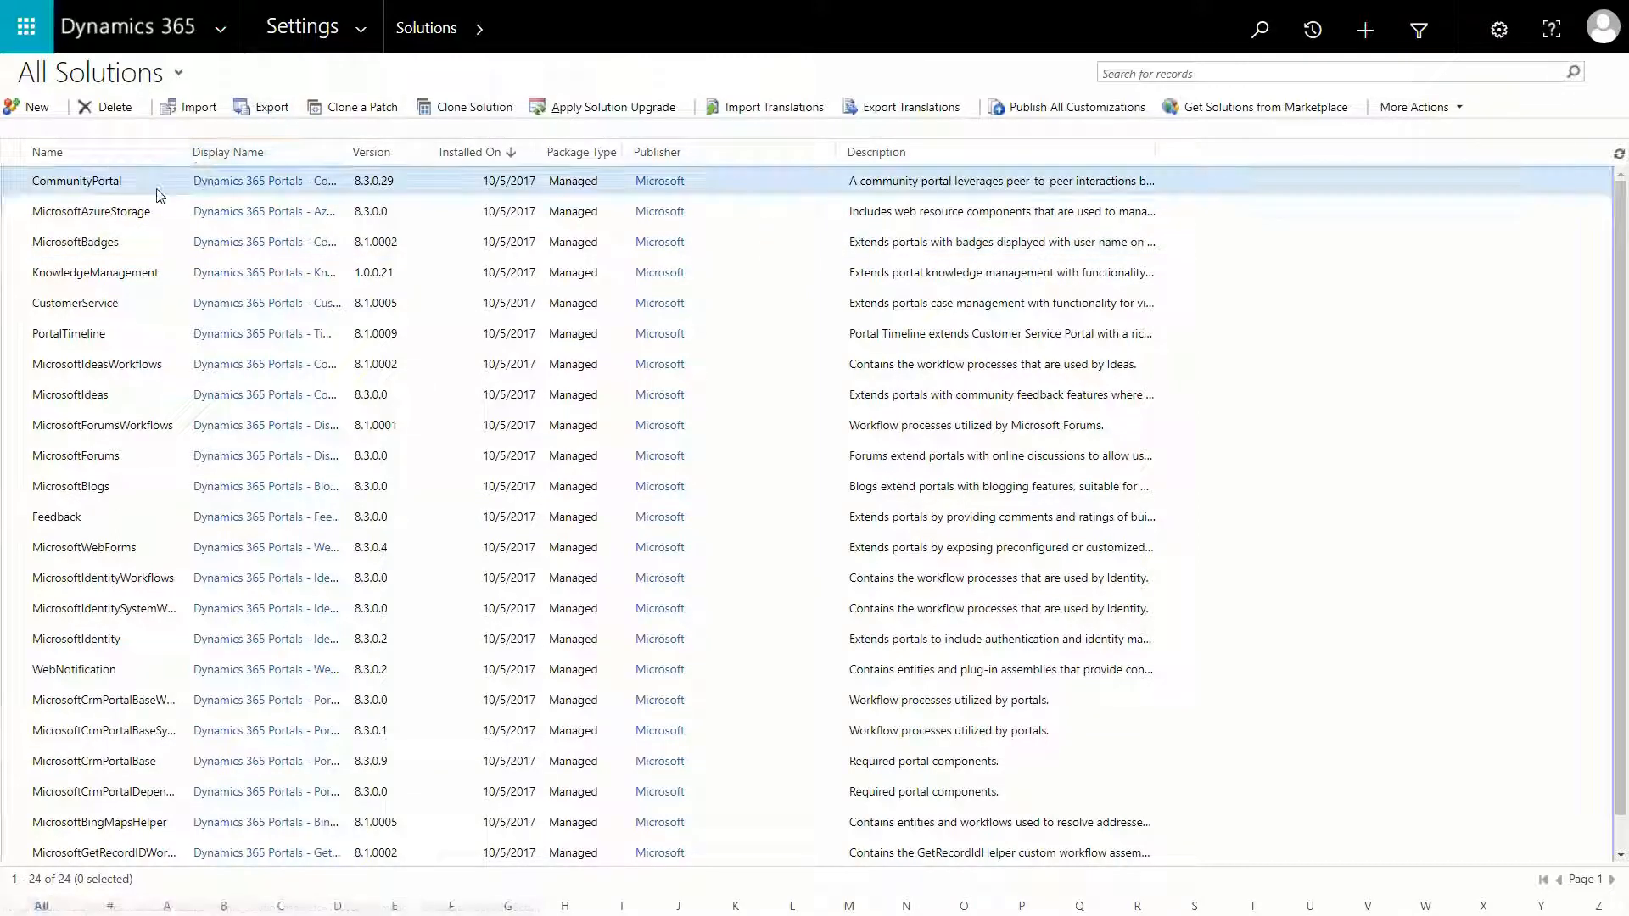
Select the CommunityPortal solution in the list of all solutions.
left_click(255, 182)
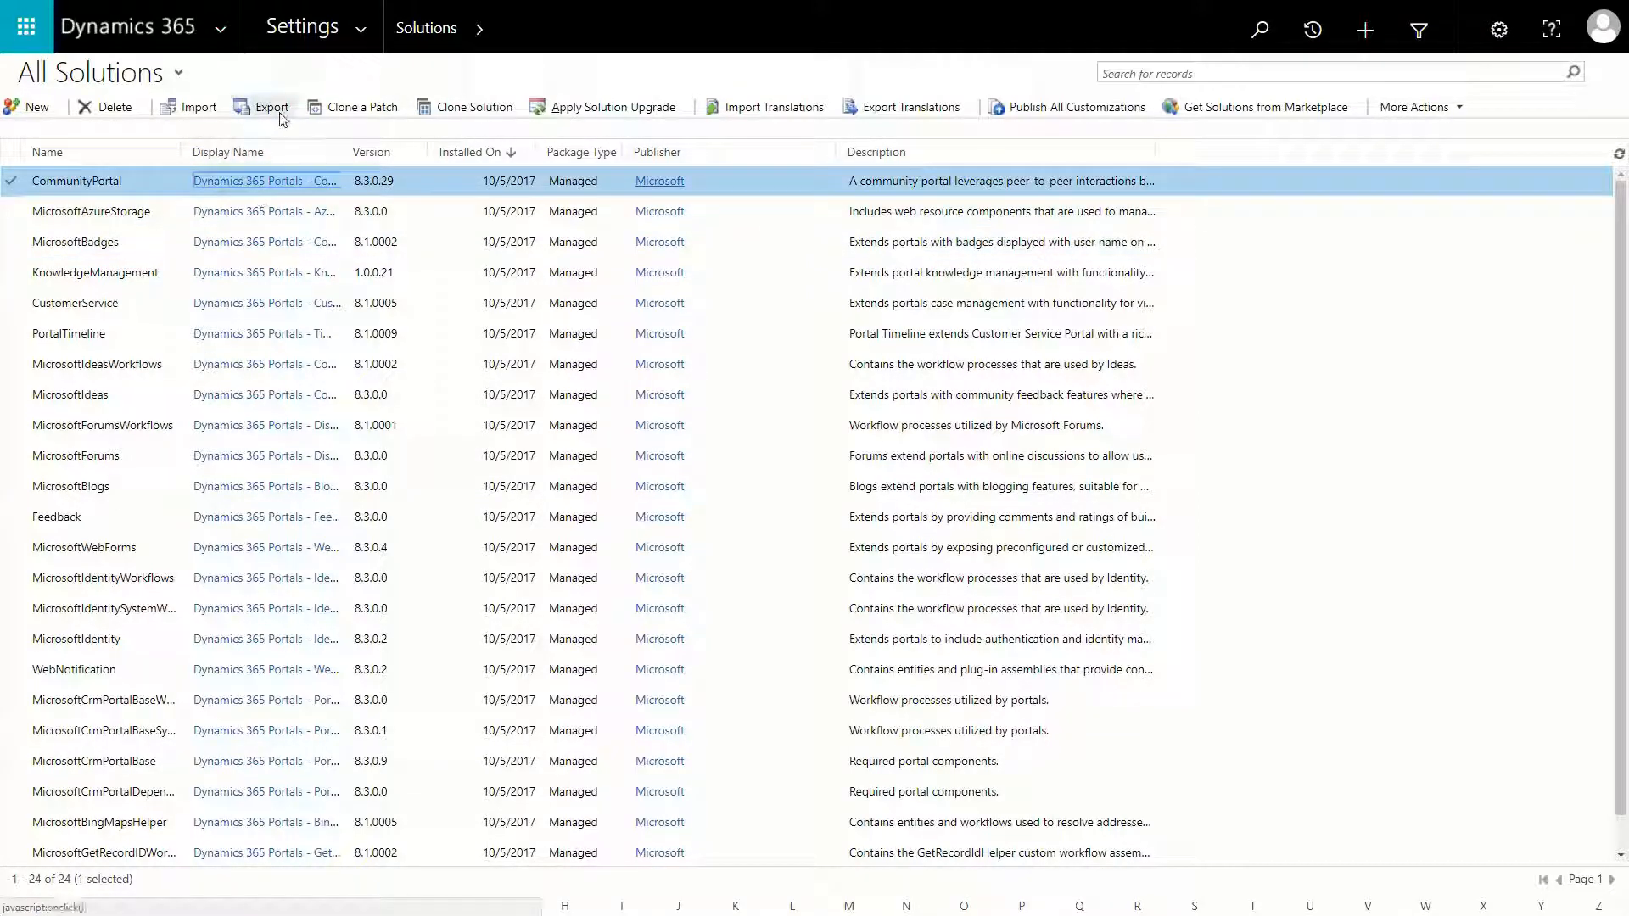